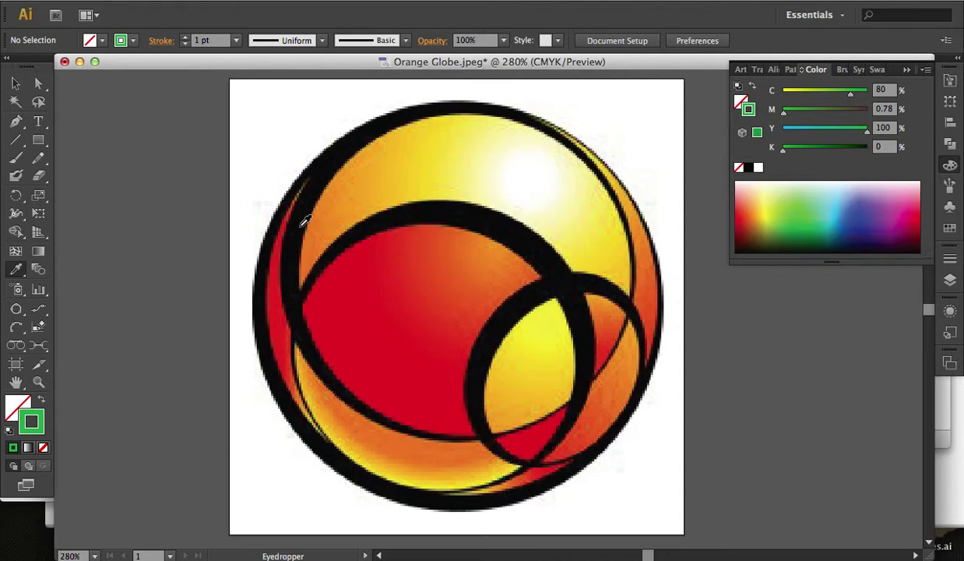
Step: Switch from the Eyedropper to the Ellipse tool with L
key("l")
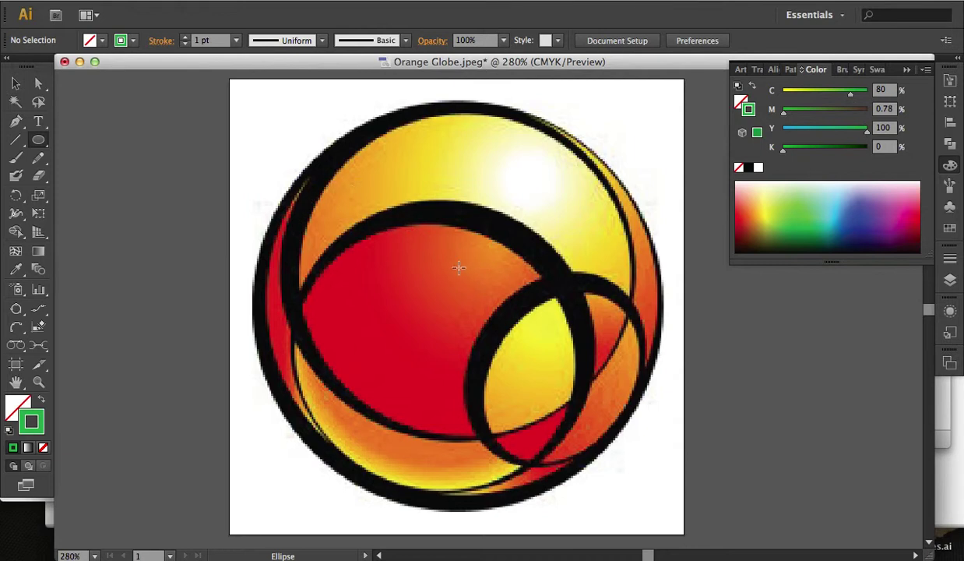
Step: Draw an ellipse over the large upper ring and fit its top and sides to the outer edge
mouse_move(459, 268)
left_mouse_down()
mouse_move(510, 331)
mouse_move(605, 374)
mouse_move(643, 439)
left_mouse_up()
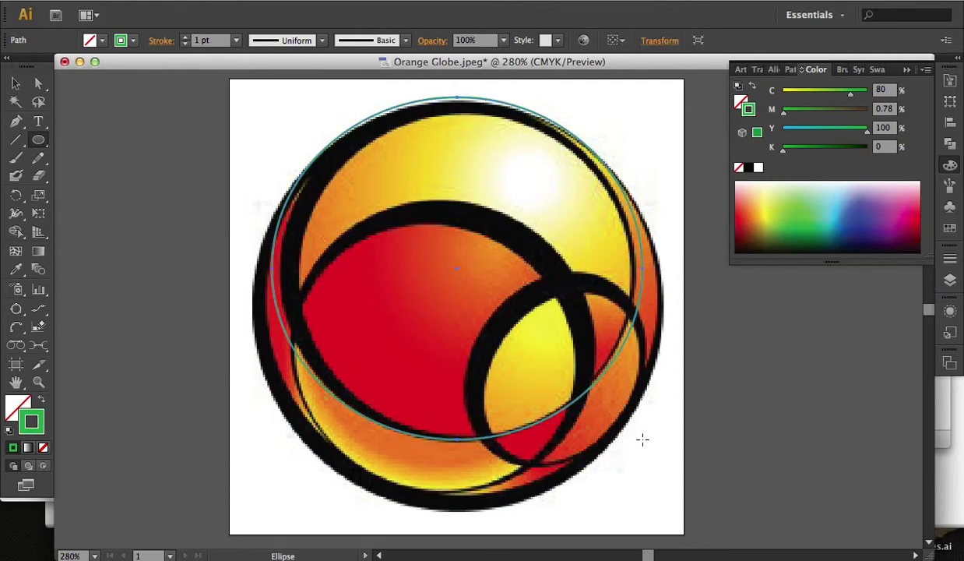
key("v")
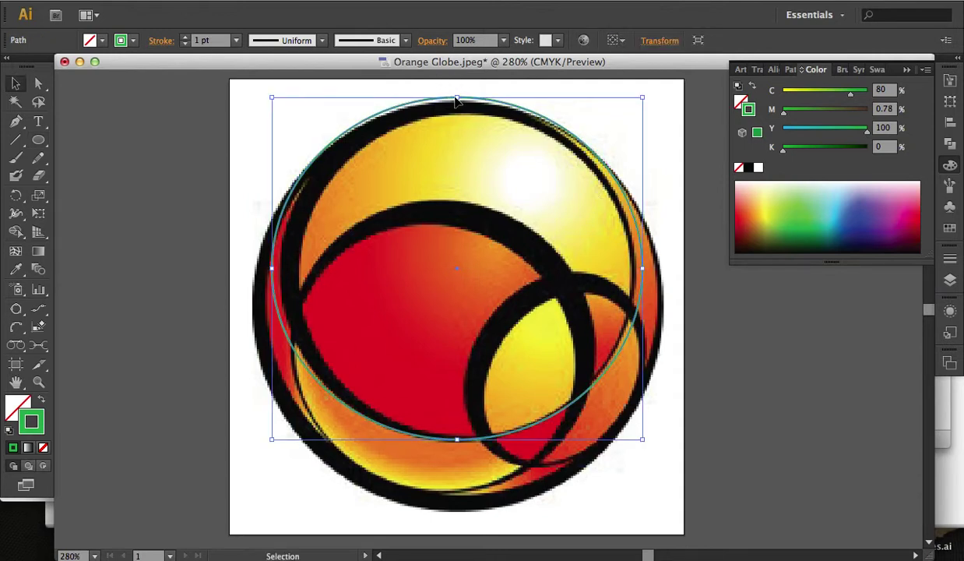
left_click_drag(457, 96, 457, 99)
left_click_drag(272, 269, 278, 270)
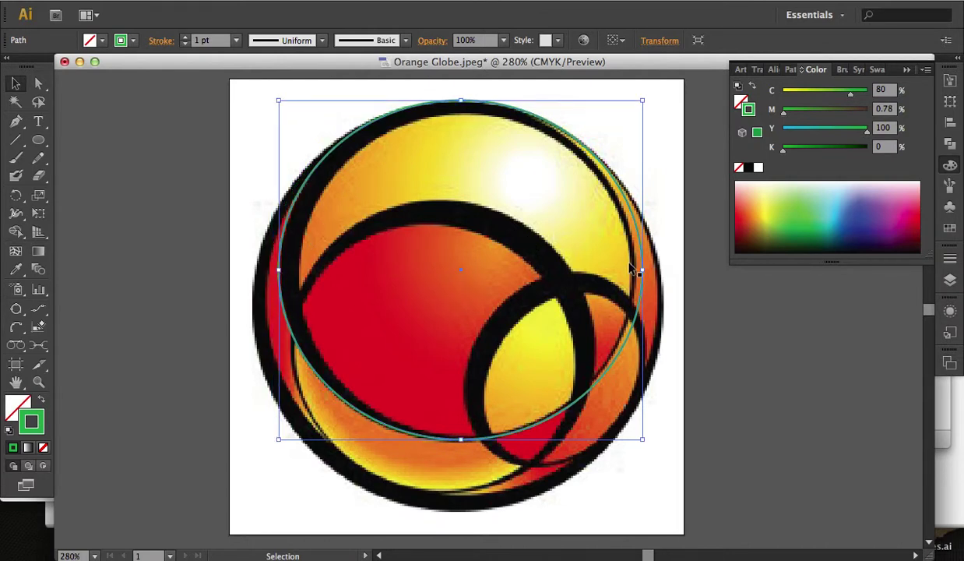
left_click_drag(645, 269, 636, 270)
Step: Paste a copy of the ellipse in front and shrink it to the ring's inner edge
key("a")
key("v")
key("a")
key("v")
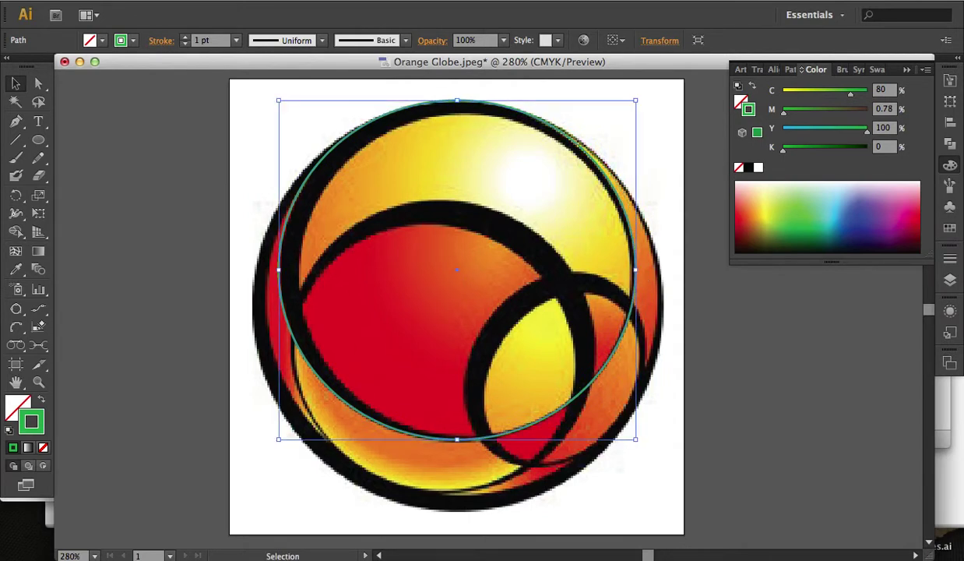
left_click(150, 3)
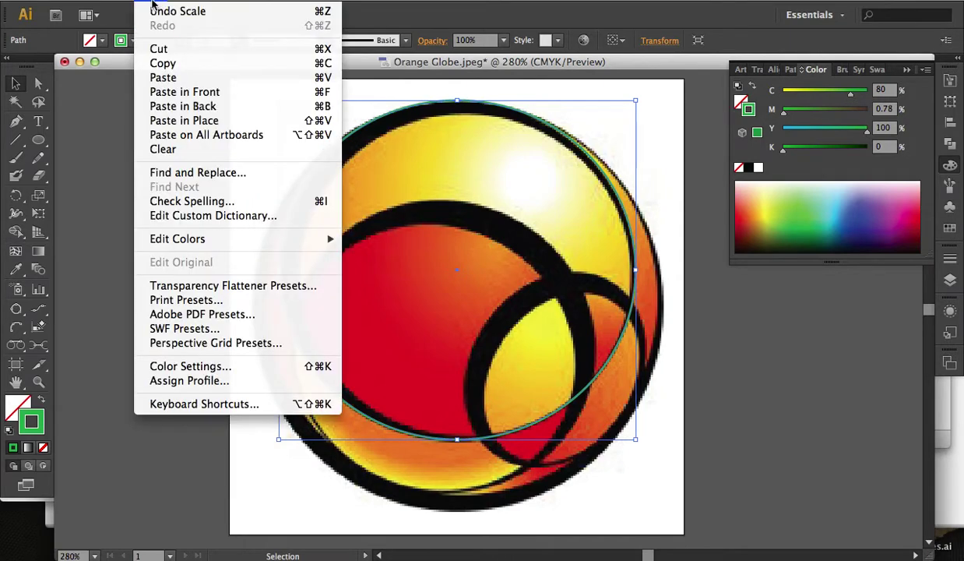
left_click(161, 92)
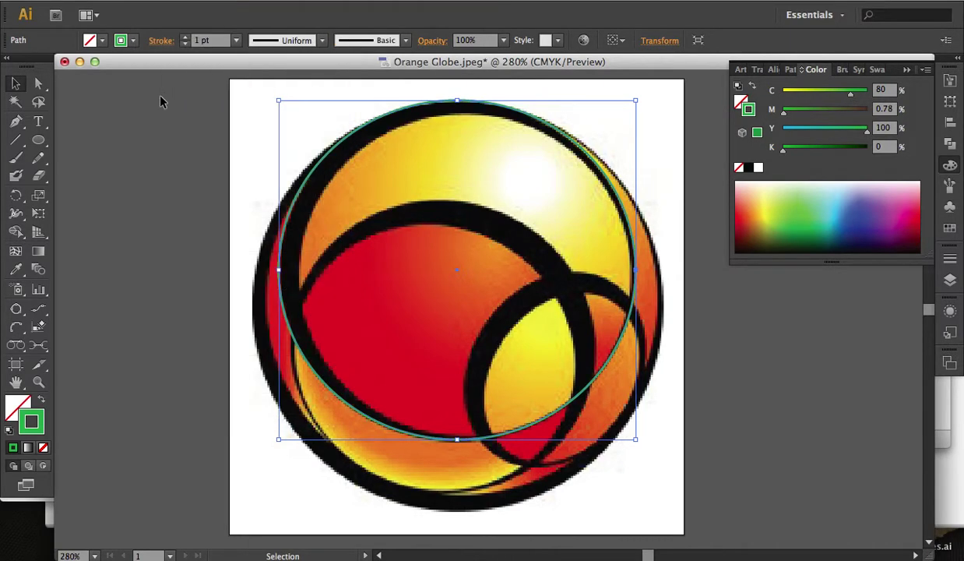
left_click_drag(457, 99, 458, 111)
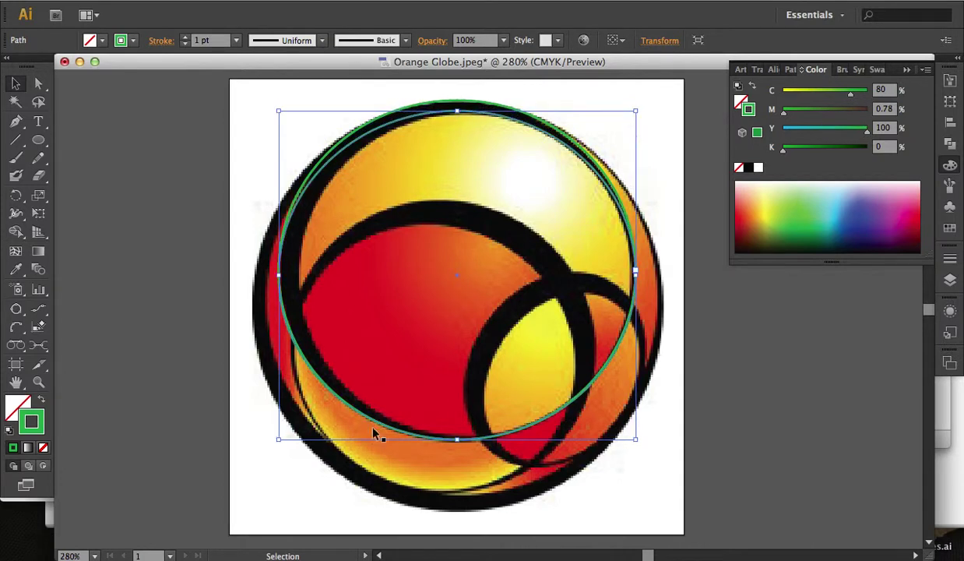
left_click_drag(278, 438, 294, 434)
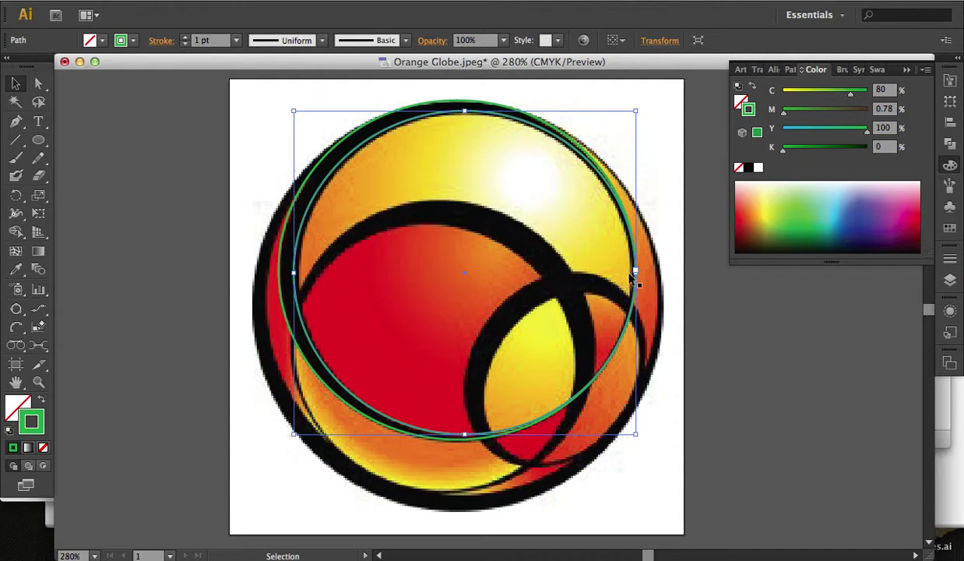
left_click_drag(636, 272, 632, 272)
key("ctrl+shift+a")
Step: Draw an ellipse in the red area and fit it to the surrounding ring's outer edge
key("l")
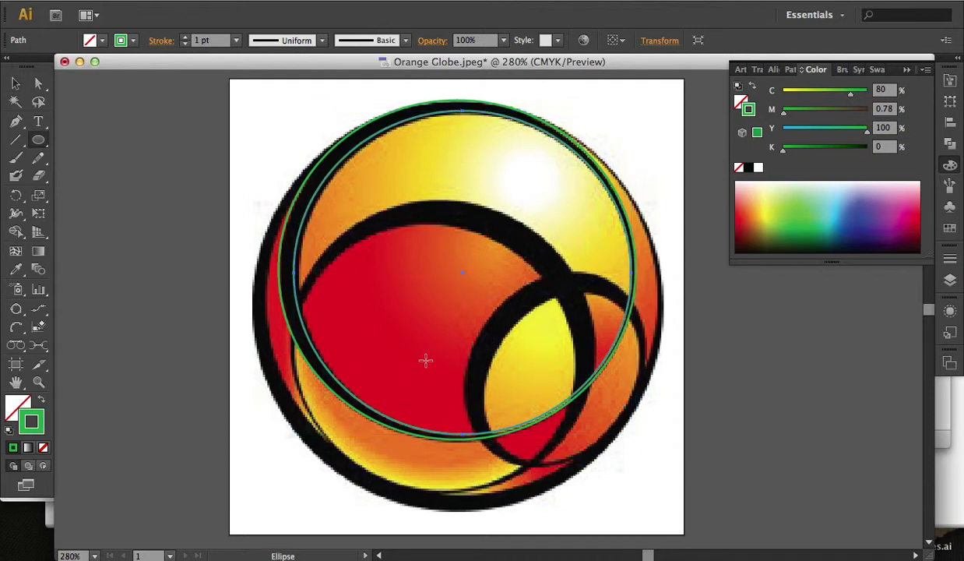
mouse_move(424, 360)
left_mouse_down()
mouse_move(456, 421)
mouse_move(553, 497)
mouse_move(570, 495)
left_mouse_up()
key("v")
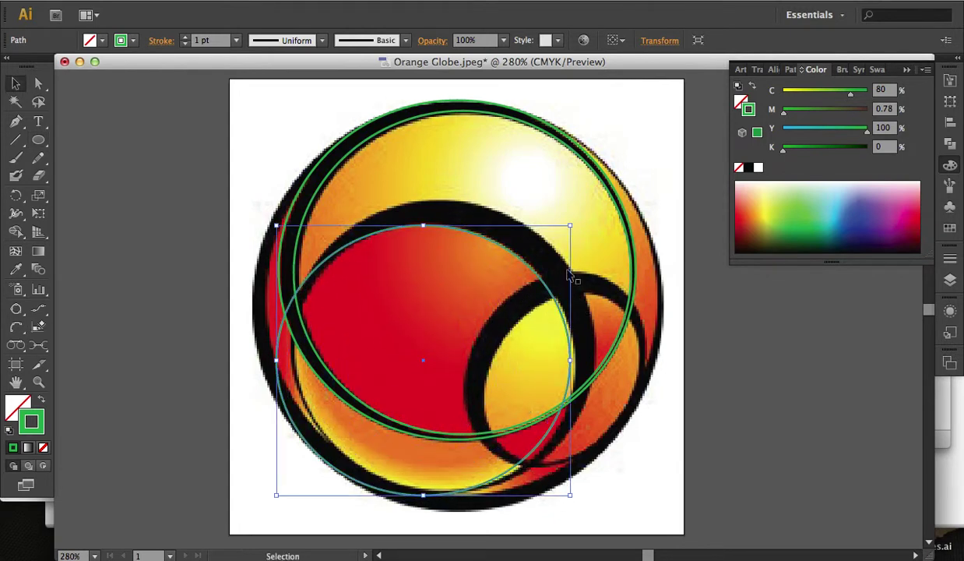
left_click_drag(570, 225, 597, 203)
left_click_drag(274, 347, 290, 350)
Step: Duplicate that ellipse on top and shrink the copy to the ring's inner edge
key("a")
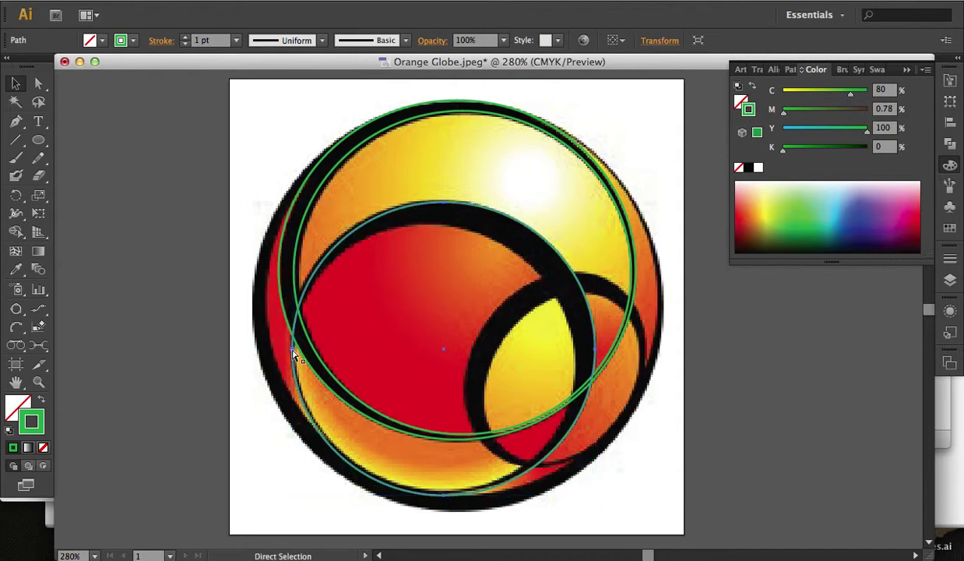
key("v")
left_click_drag(293, 349, 296, 350)
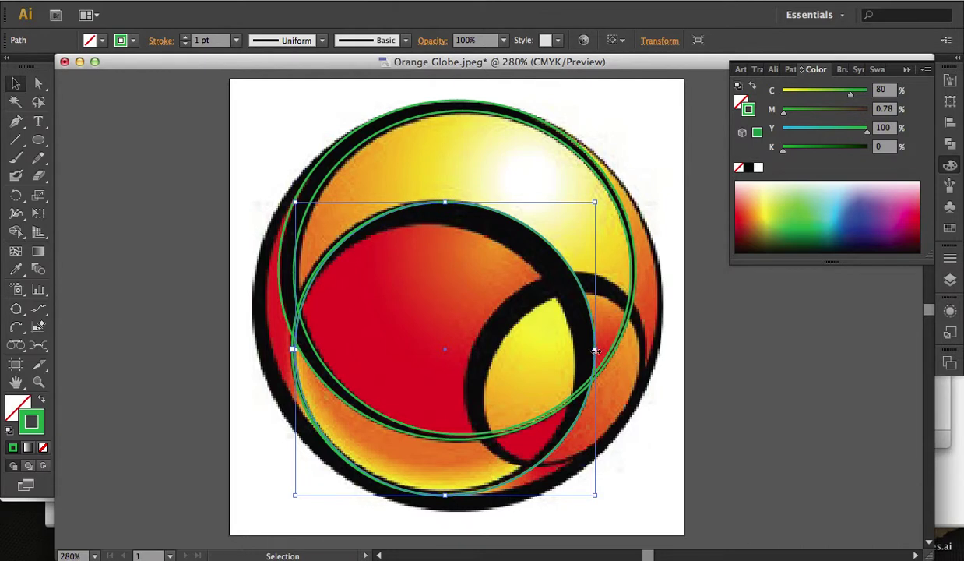
left_click_drag(595, 351, 576, 349)
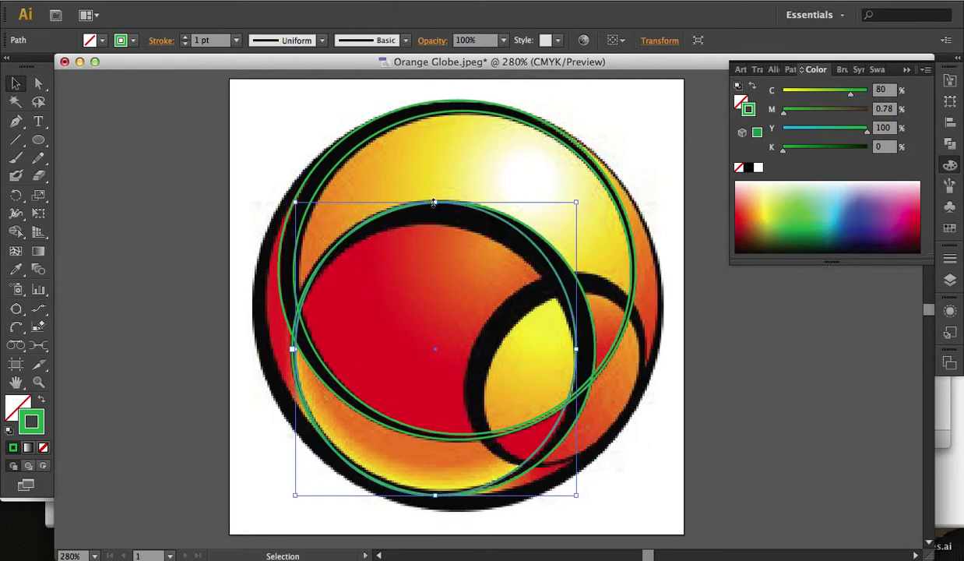
left_click_drag(434, 203, 434, 224)
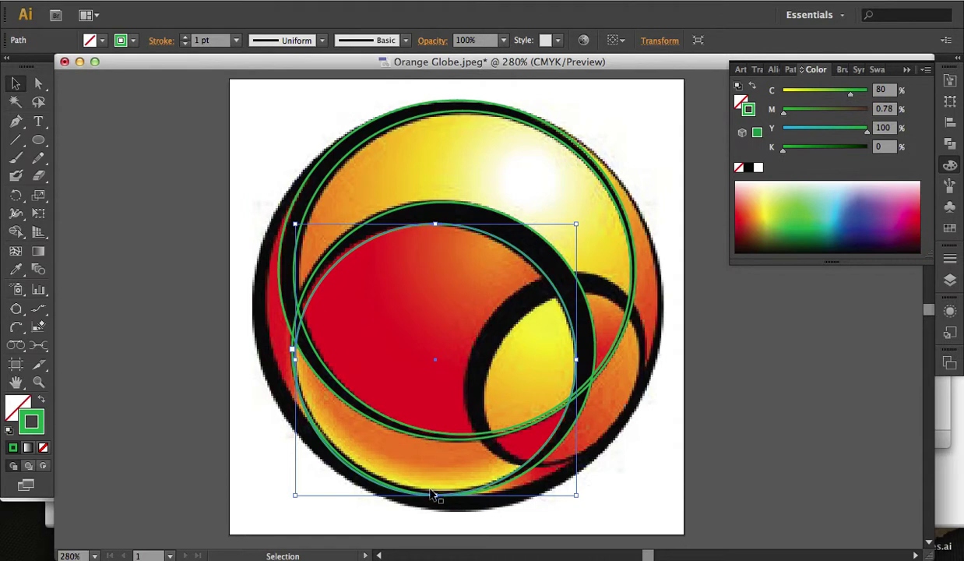
left_click_drag(435, 494, 434, 488)
Step: Draw a large ellipse around the whole globe and narrow its left and right sides
key("l")
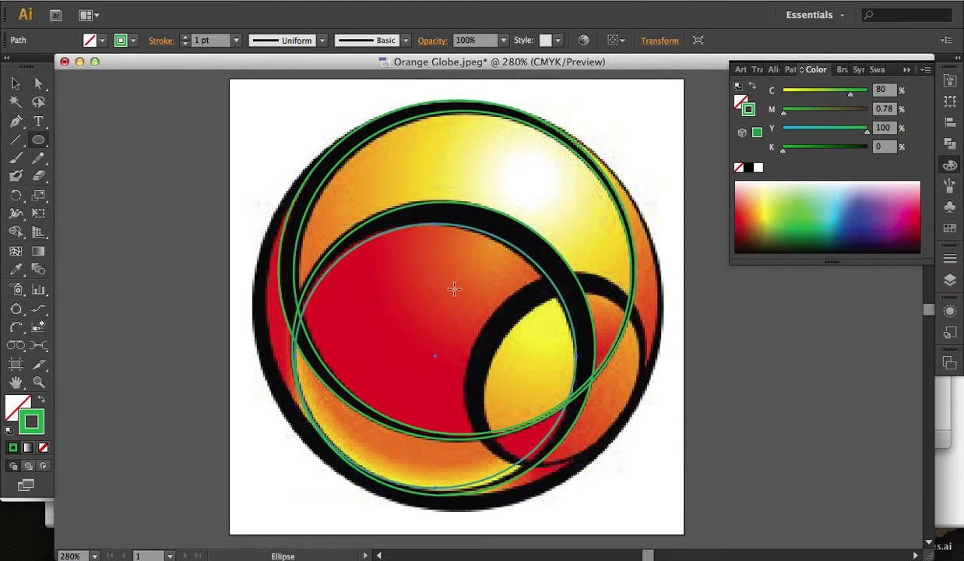
left_click_drag(455, 286, 614, 512)
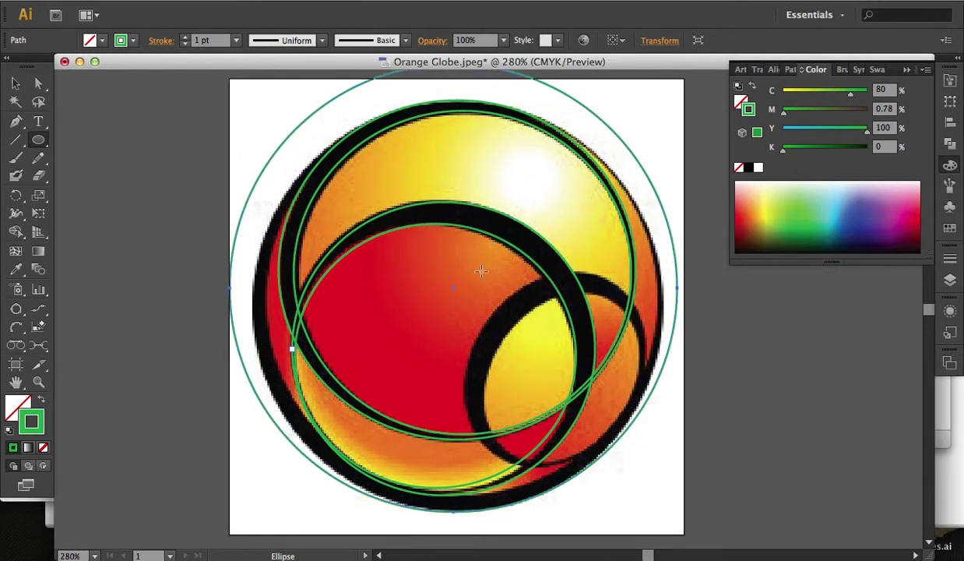
key("v")
left_click_drag(441, 222, 442, 226)
left_click_drag(437, 103, 460, 145)
left_click_drag(231, 352, 251, 351)
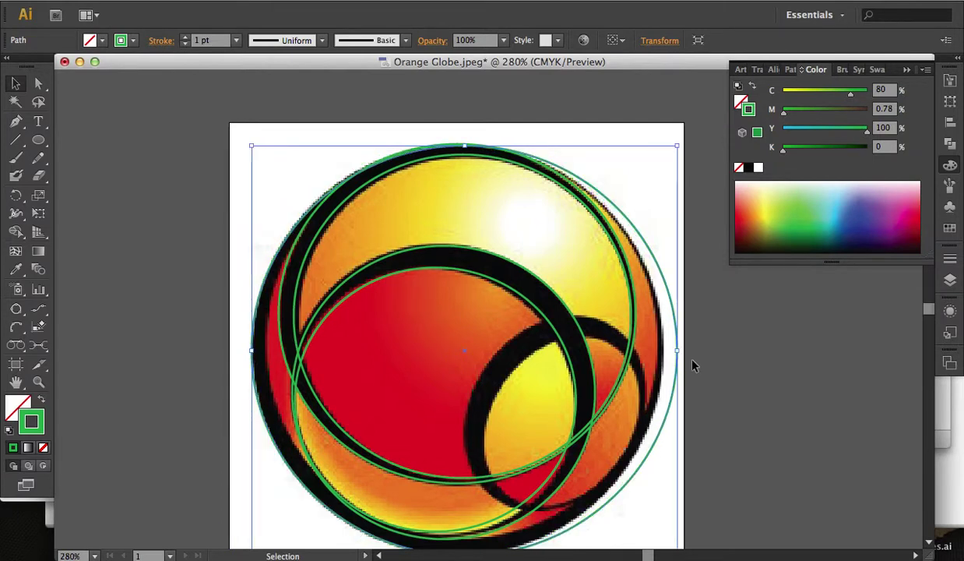
left_click_drag(680, 355, 665, 355)
Step: Fine-tune the large ellipse's sides, top and bottom to hug the globe's outer rim
key("a")
key("v")
left_click_drag(663, 351, 658, 350)
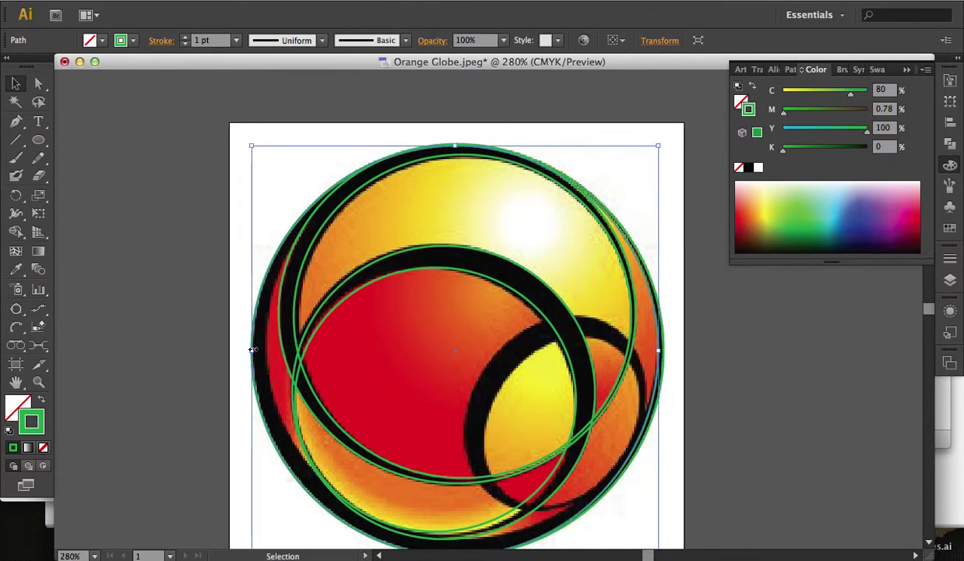
left_click_drag(251, 351, 270, 352)
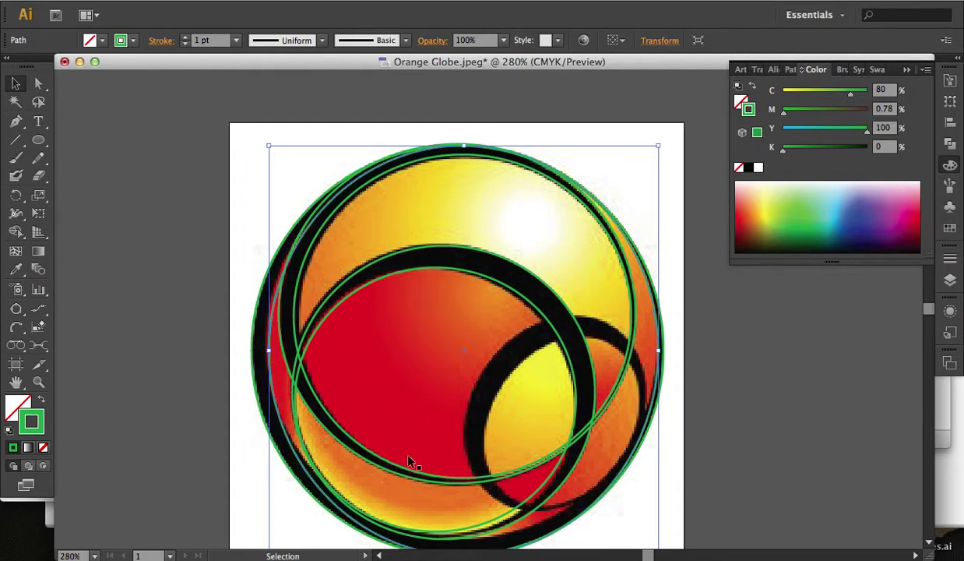
scroll(399, 435, "down", 3)
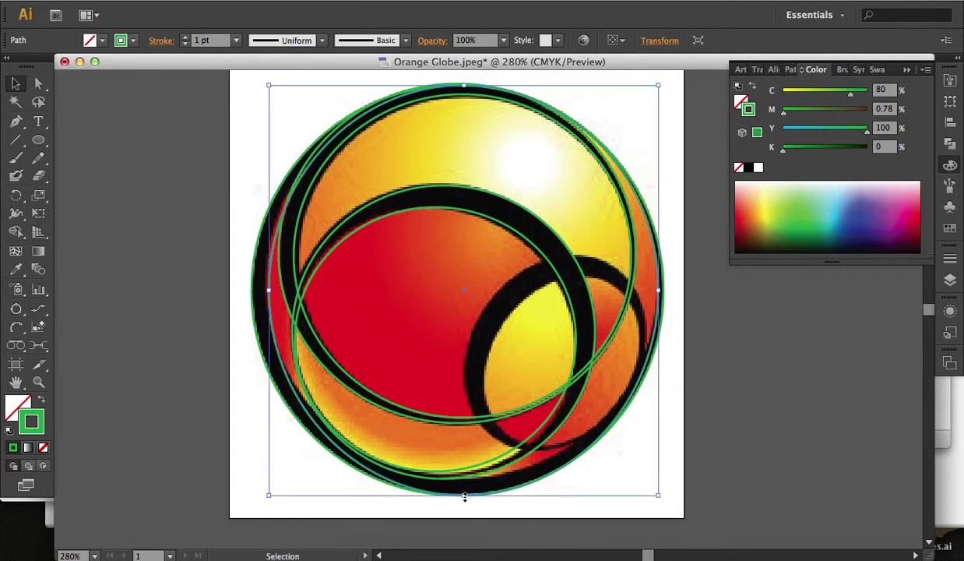
left_click_drag(464, 496, 464, 480)
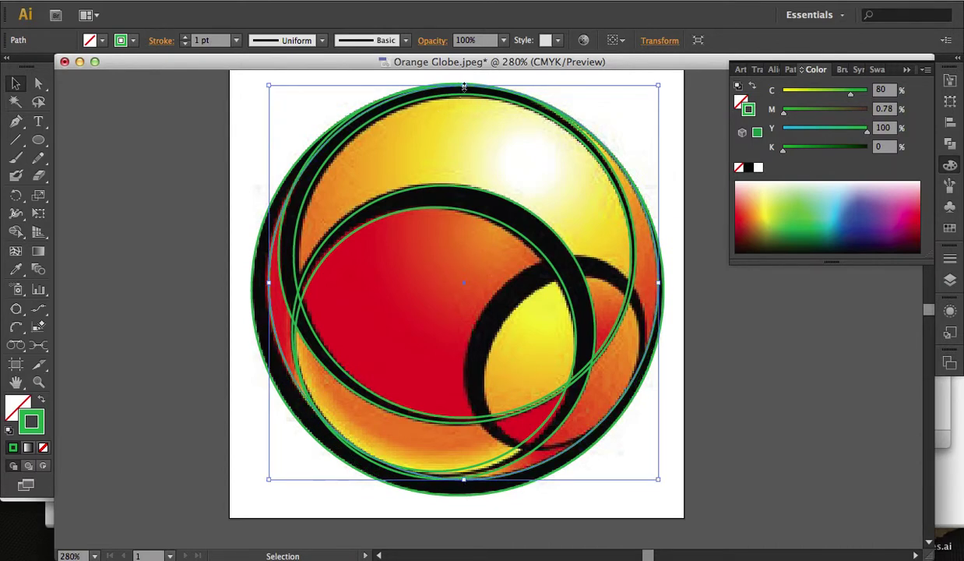
left_click_drag(464, 86, 464, 91)
left_click_drag(609, 280, 479, 239)
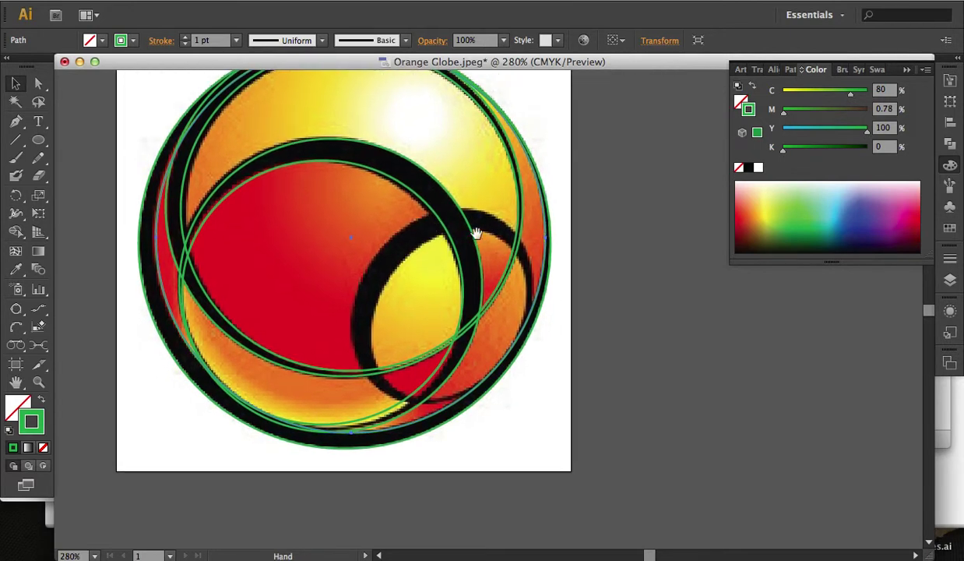
Step: Draw a small ellipse over the lower-right ring, tilt it, and shrink it toward the ring
key("l")
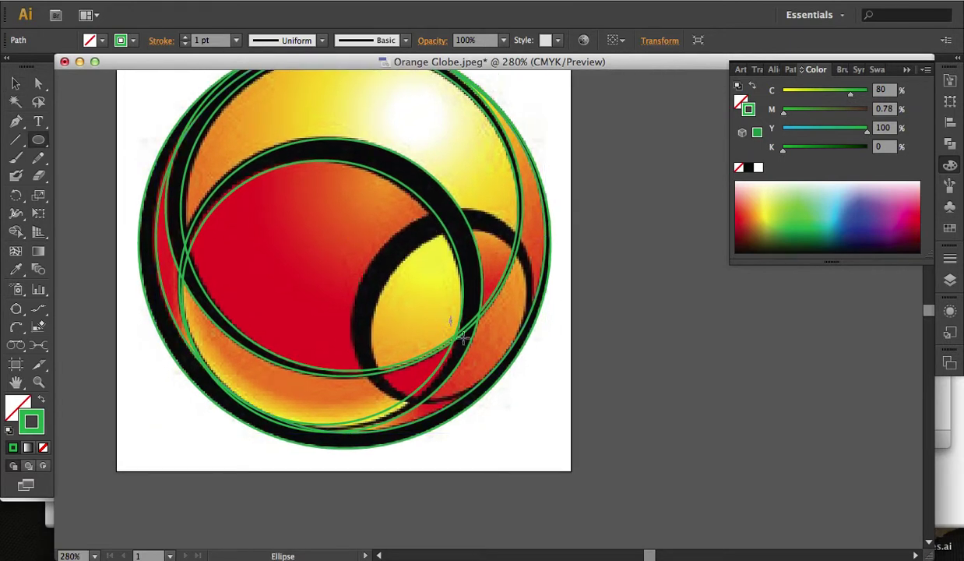
left_click_drag(467, 340, 537, 401)
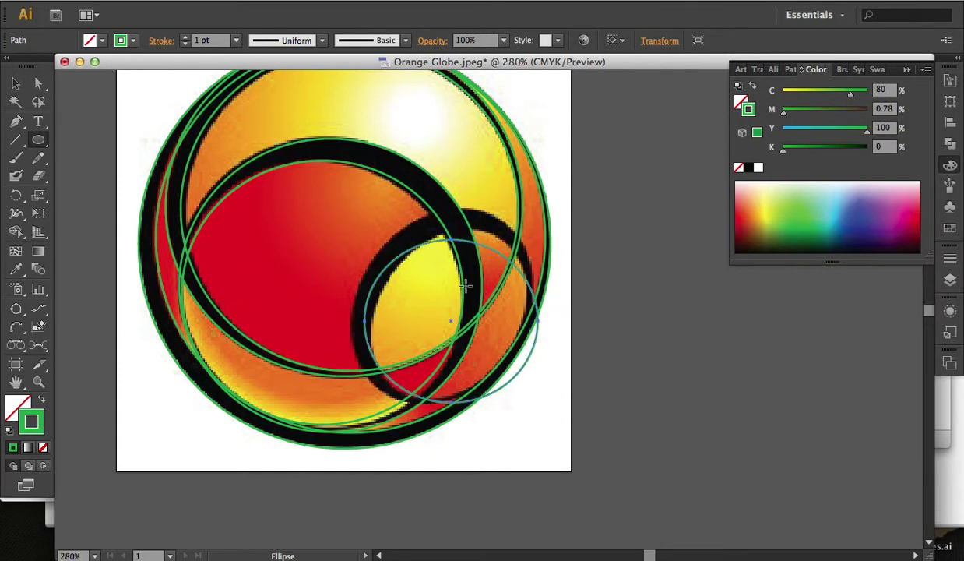
key("r")
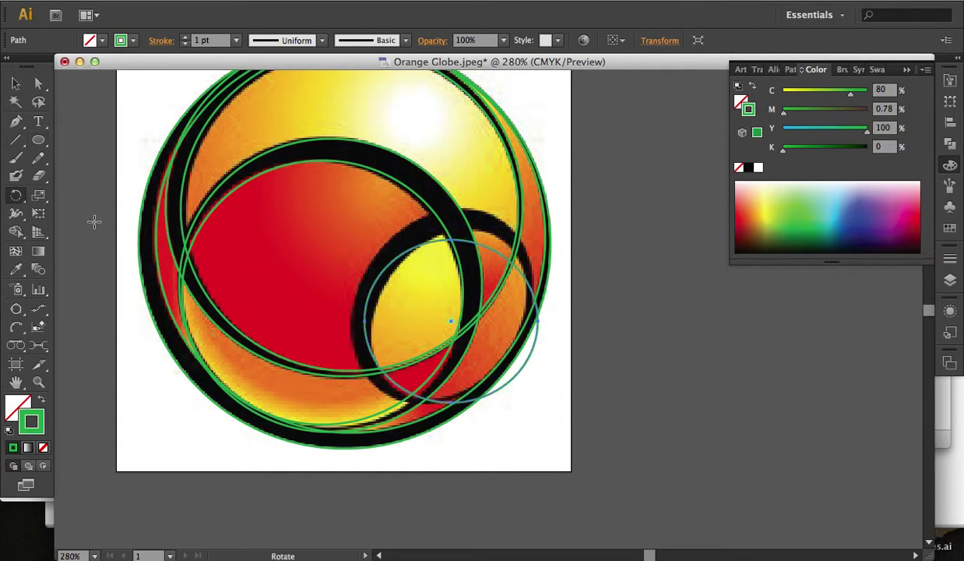
left_click(18, 195)
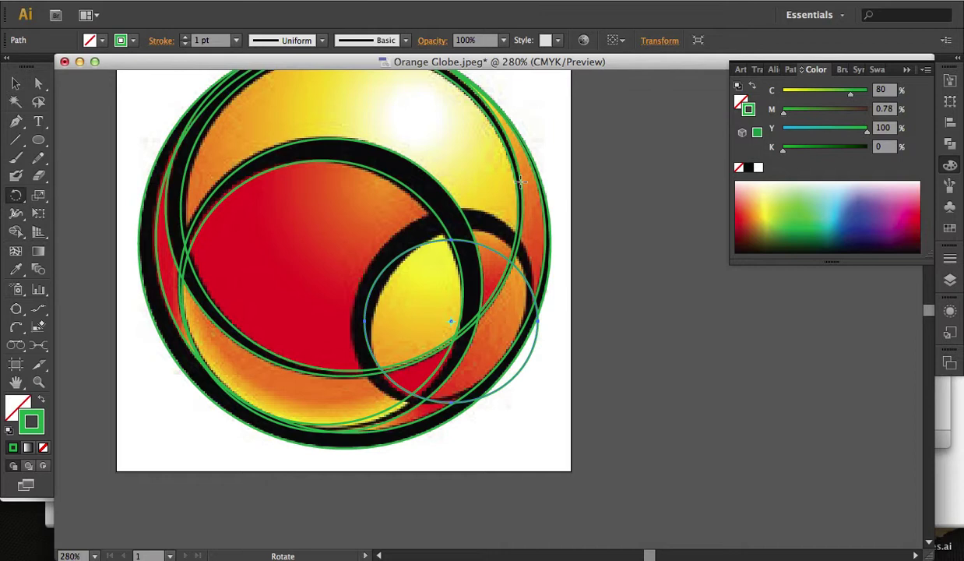
left_click_drag(518, 182, 478, 179)
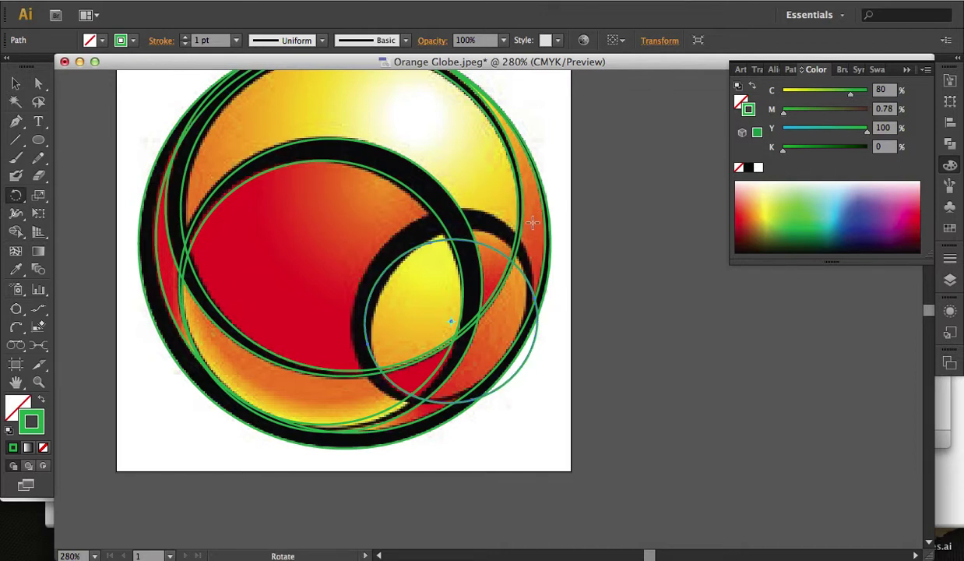
left_click_drag(533, 223, 507, 249)
key("v")
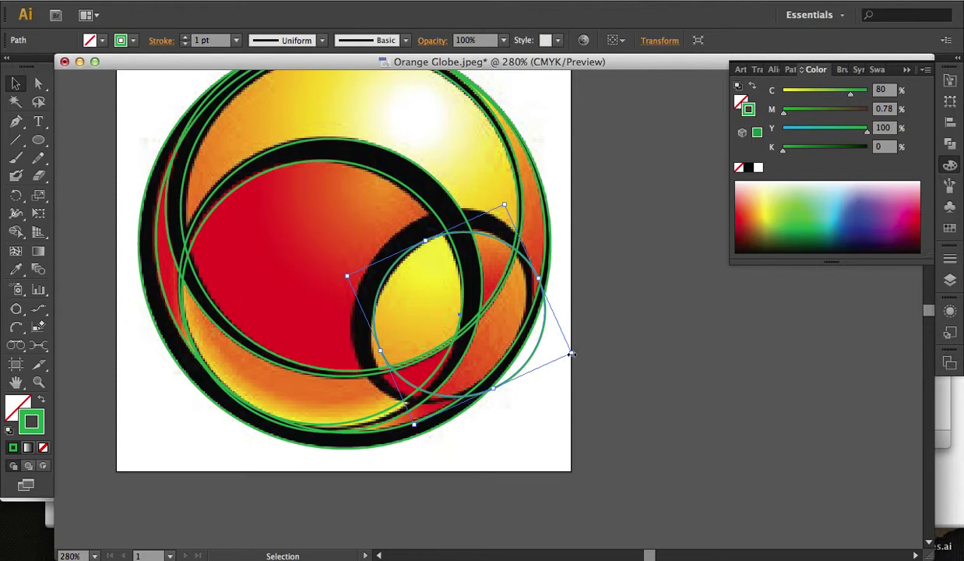
mouse_move(570, 353)
left_mouse_down()
mouse_move(529, 363)
mouse_move(557, 348)
left_mouse_up()
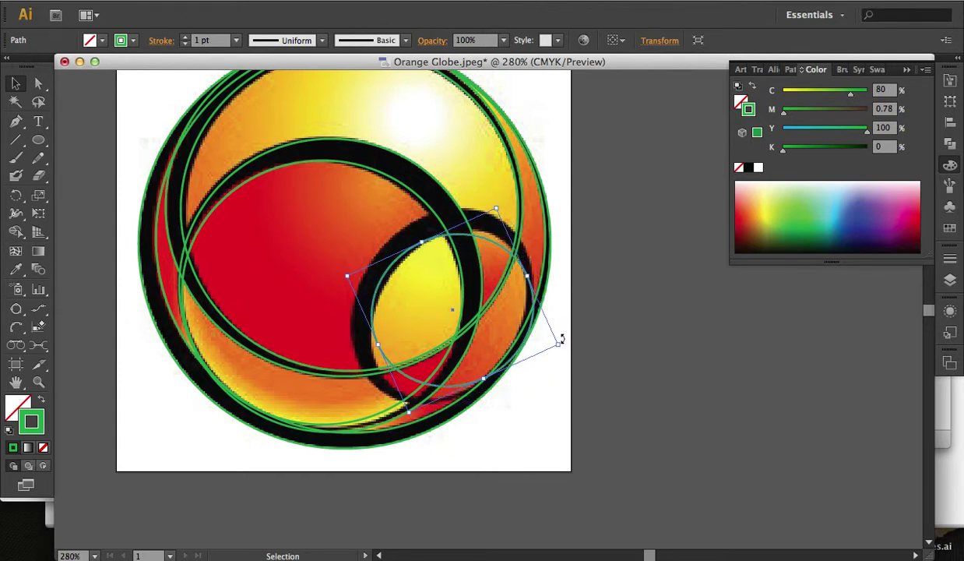
Step: Rotate and stretch the small ellipse until it lies on the inner ring
key("r")
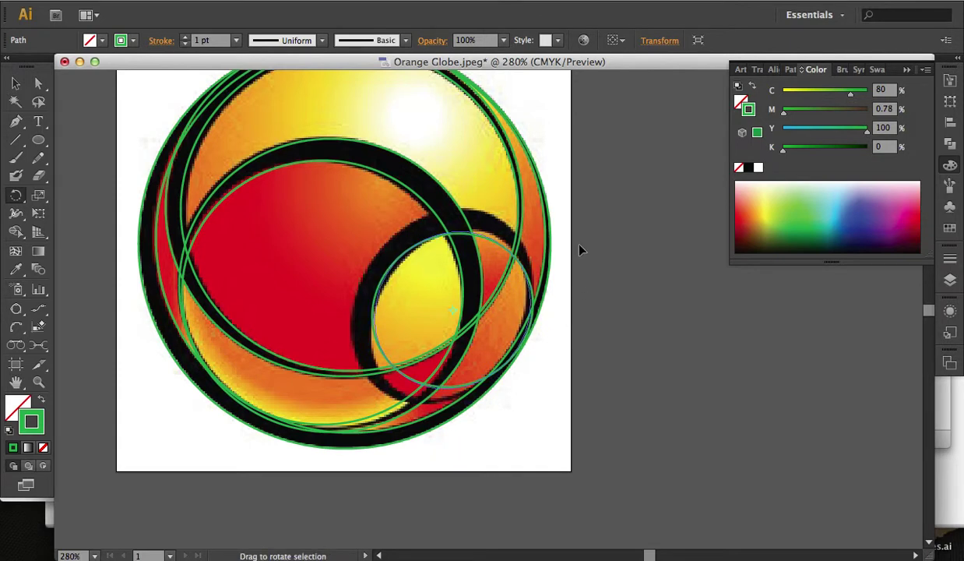
left_click_drag(560, 236, 522, 303)
key("v")
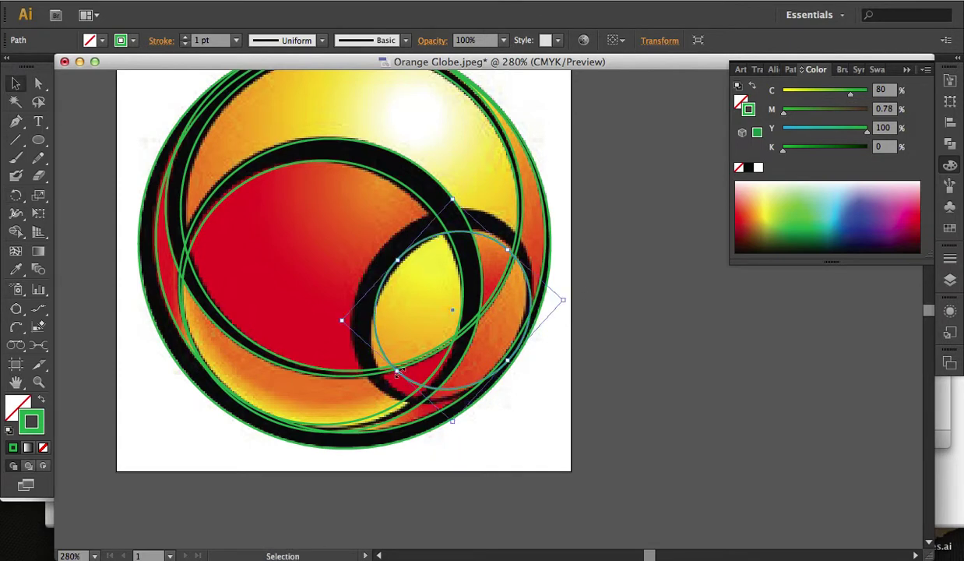
left_click_drag(398, 373, 387, 382)
left_click_drag(392, 267, 394, 268)
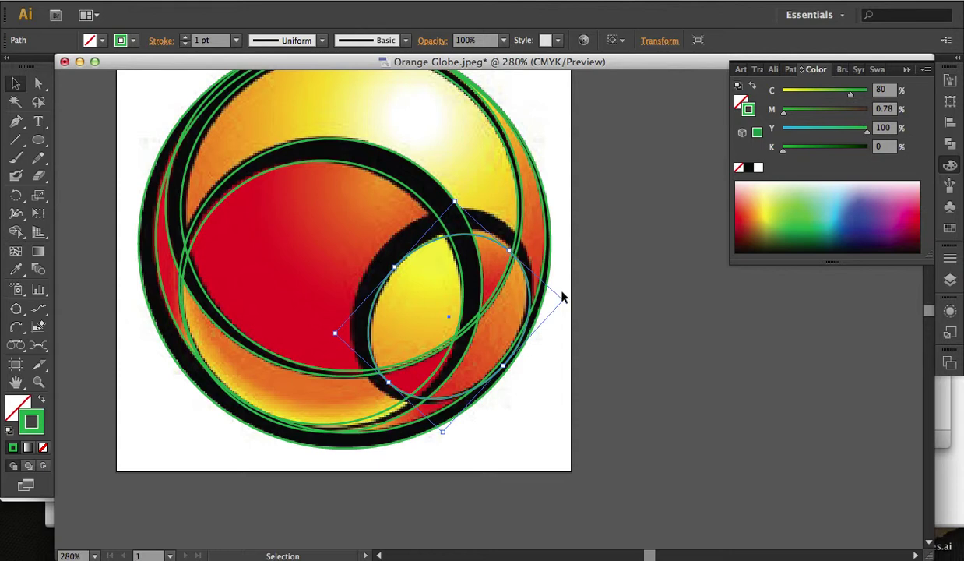
mouse_move(563, 301)
left_mouse_down()
mouse_move(558, 288)
mouse_move(563, 303)
left_mouse_up()
key("a")
key("v")
left_click_drag(393, 267, 512, 229)
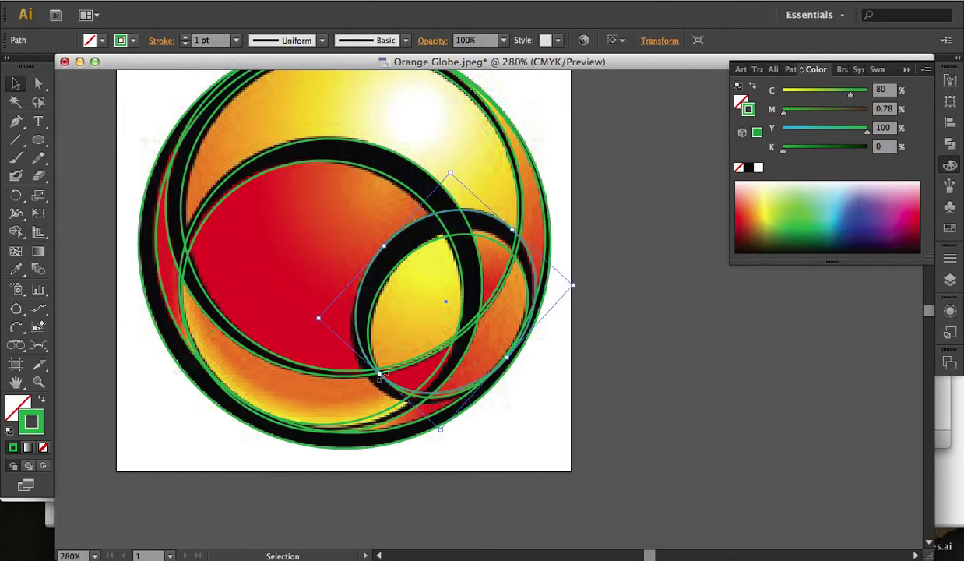
left_click_drag(379, 376, 375, 387)
scroll(375, 390, "left", 5)
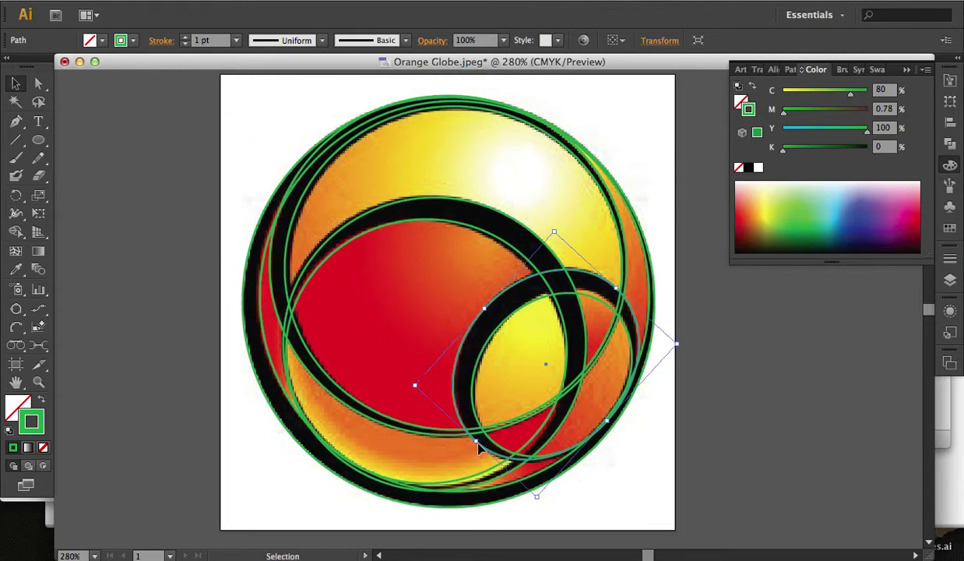
Step: Clear the selection, including the placed globe image, and bring up the Object menu
left_click_drag(686, 173, 242, 464)
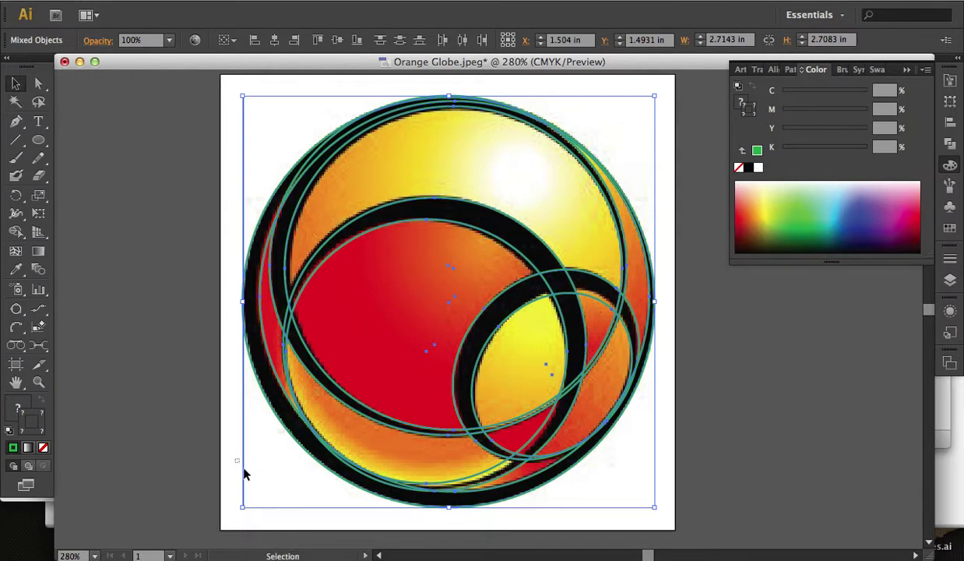
left_click(258, 487)
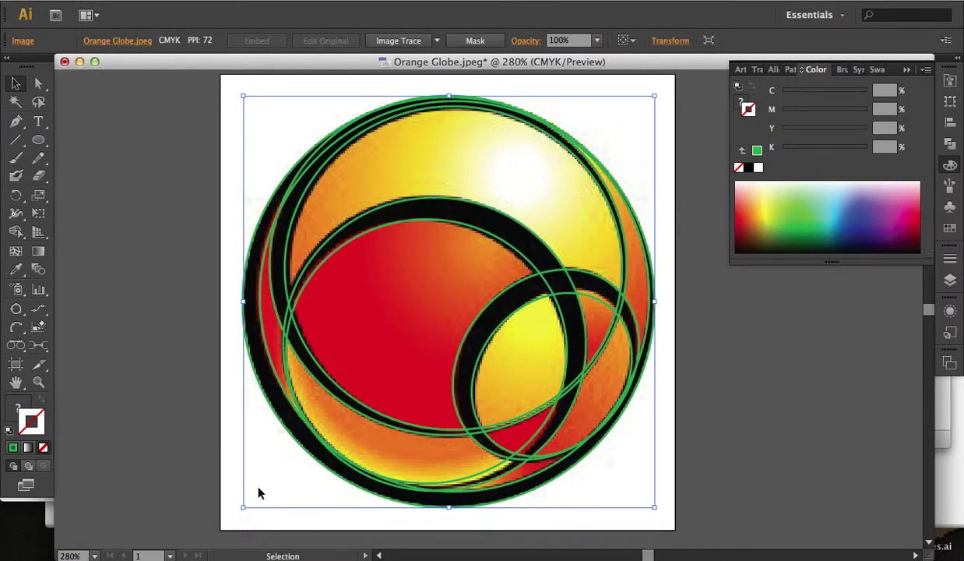
key("a")
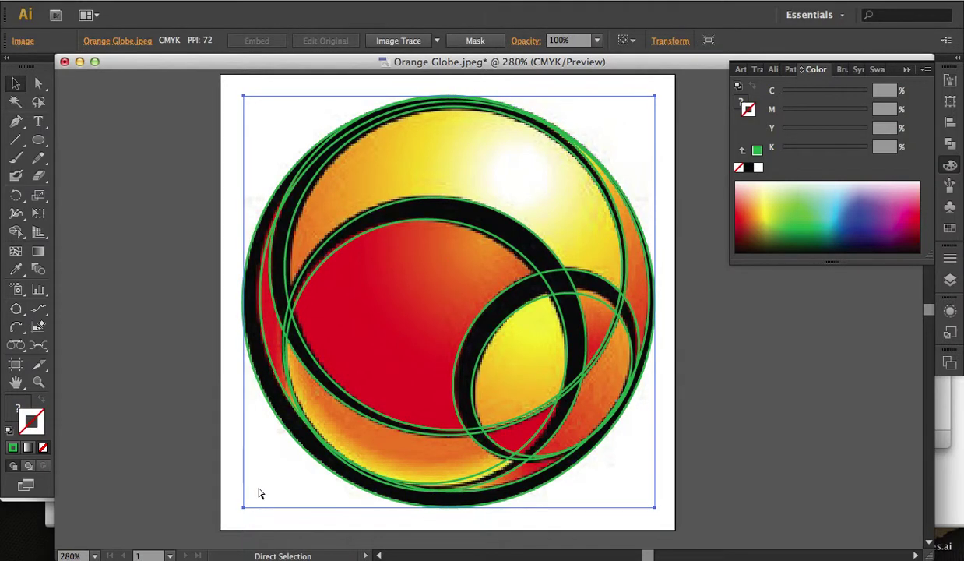
key("ctrl+shift+a")
key("v")
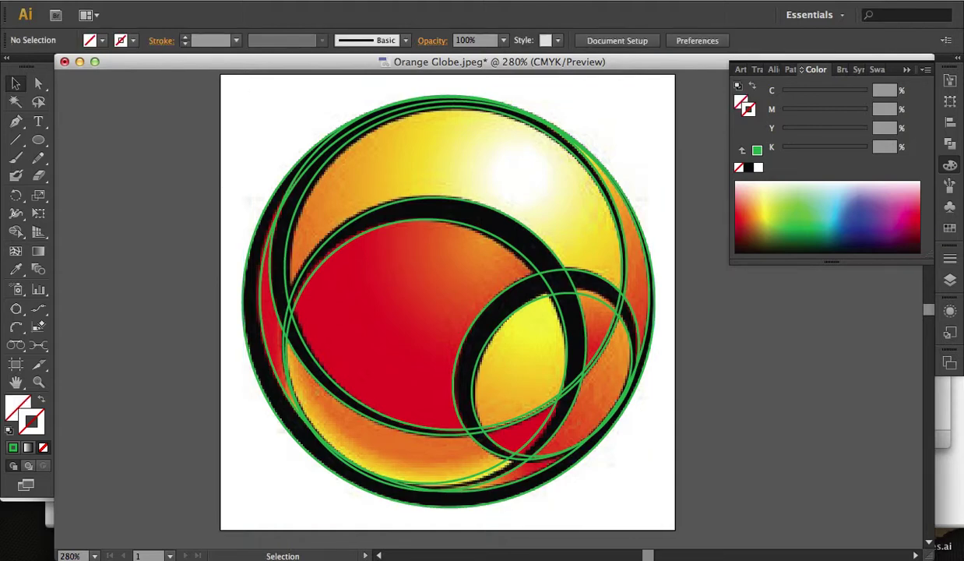
left_click(261, 0)
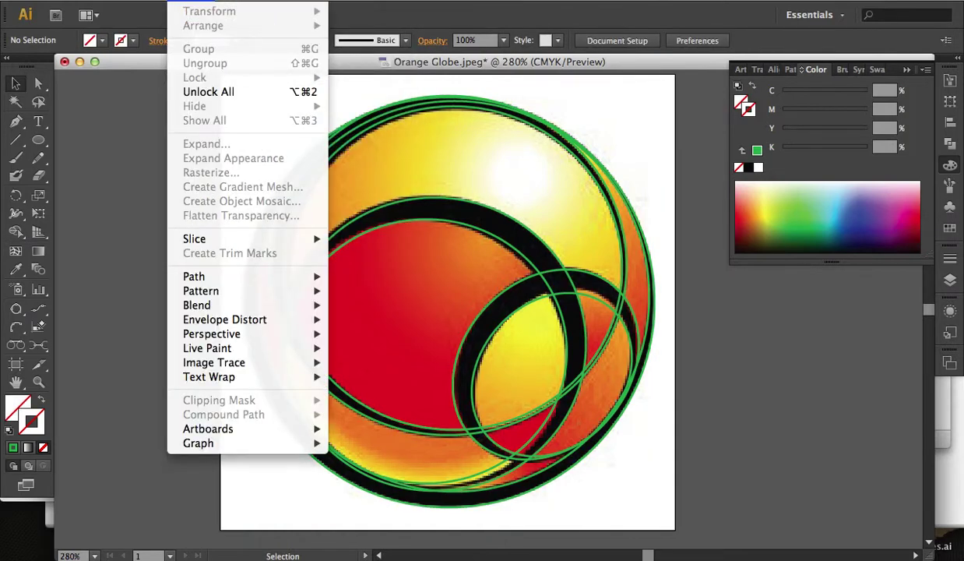
Step: Unlock all, select the traced ellipses, and set their stroke to None
left_click(209, 91)
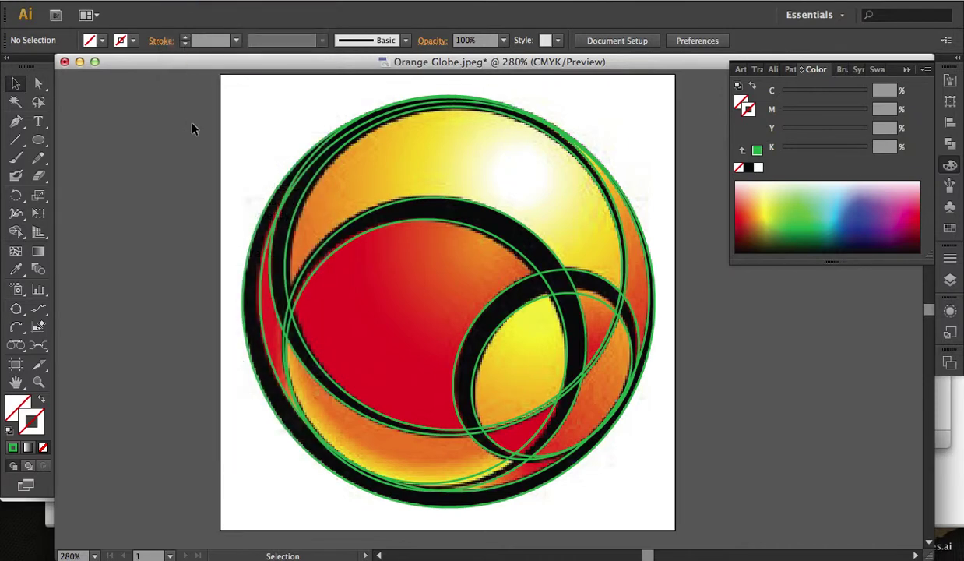
left_click_drag(223, 135, 623, 468)
key("slash")
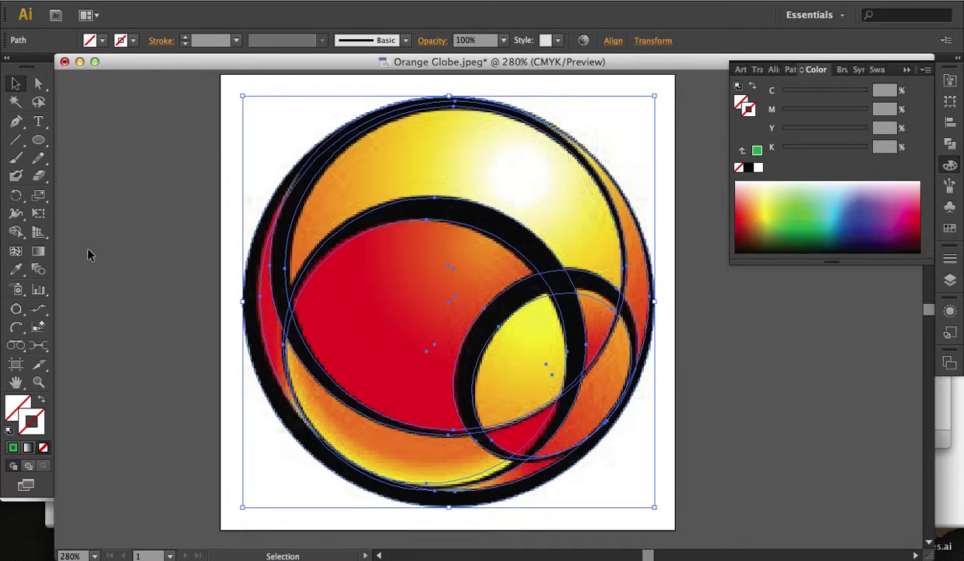
Step: Turn the selected ellipses into a Live Paint group with the Live Paint Bucket, then show swatches
left_click(11, 221)
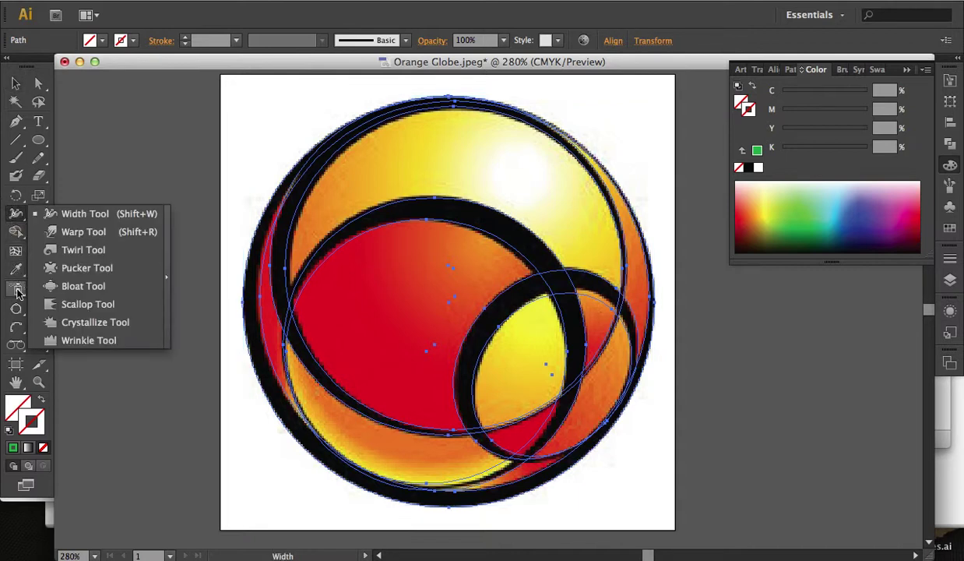
left_click(20, 231)
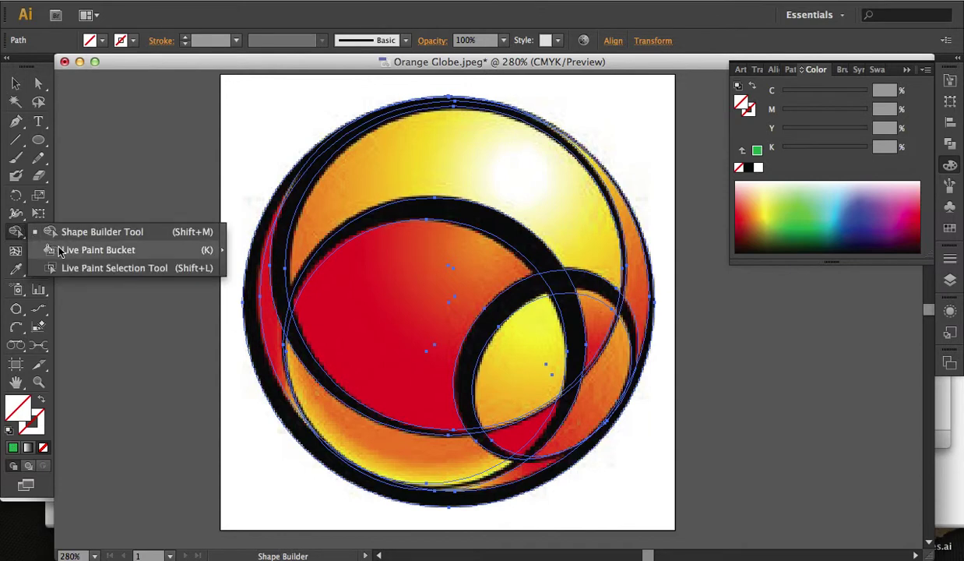
left_click(61, 250)
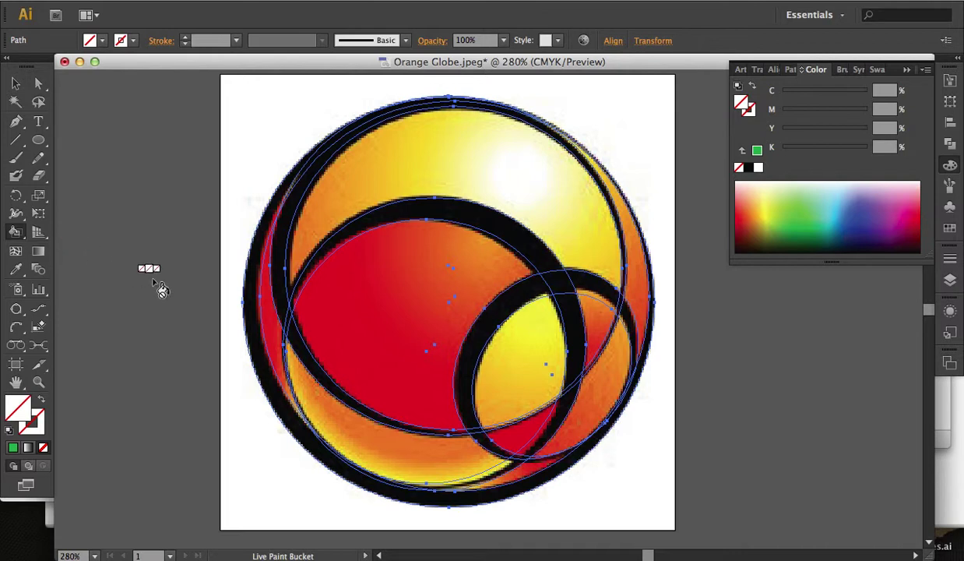
left_click(575, 206)
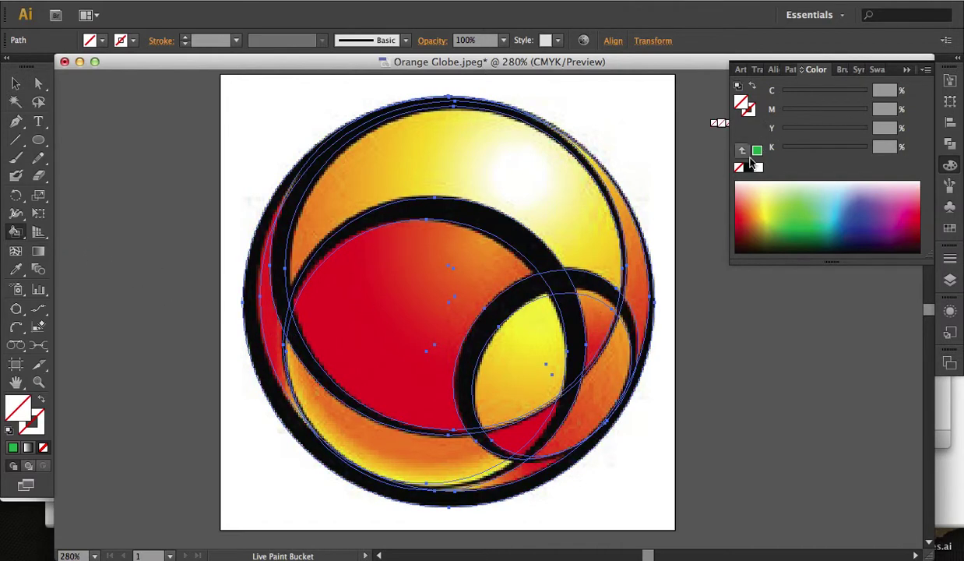
left_click(949, 231)
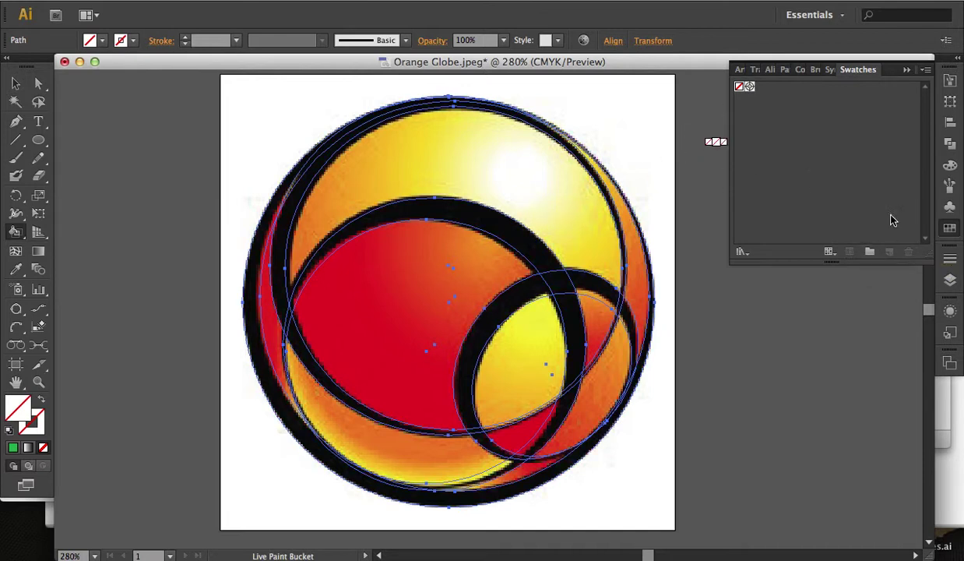
Step: Set the fill to black and save it as a new swatch
left_click(950, 164)
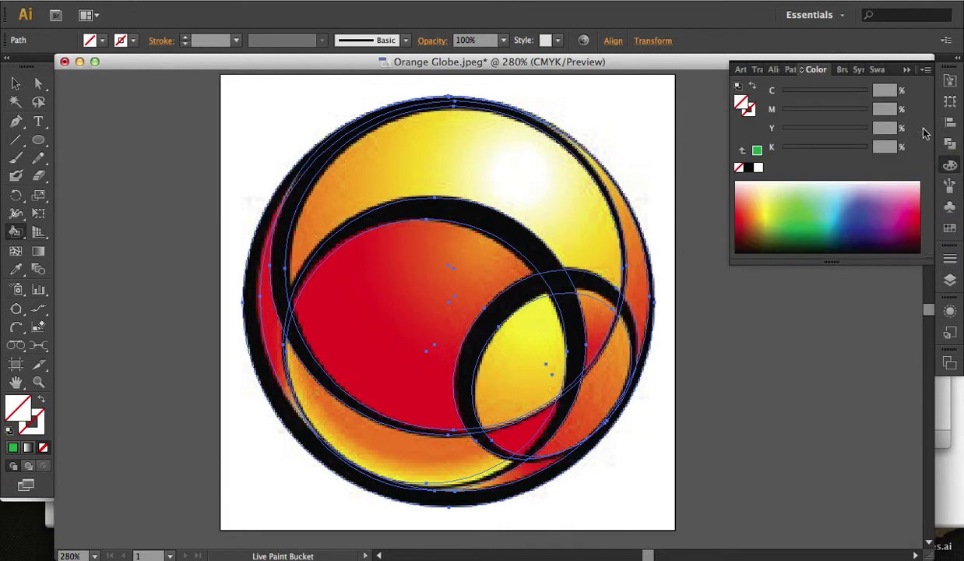
left_click(751, 168)
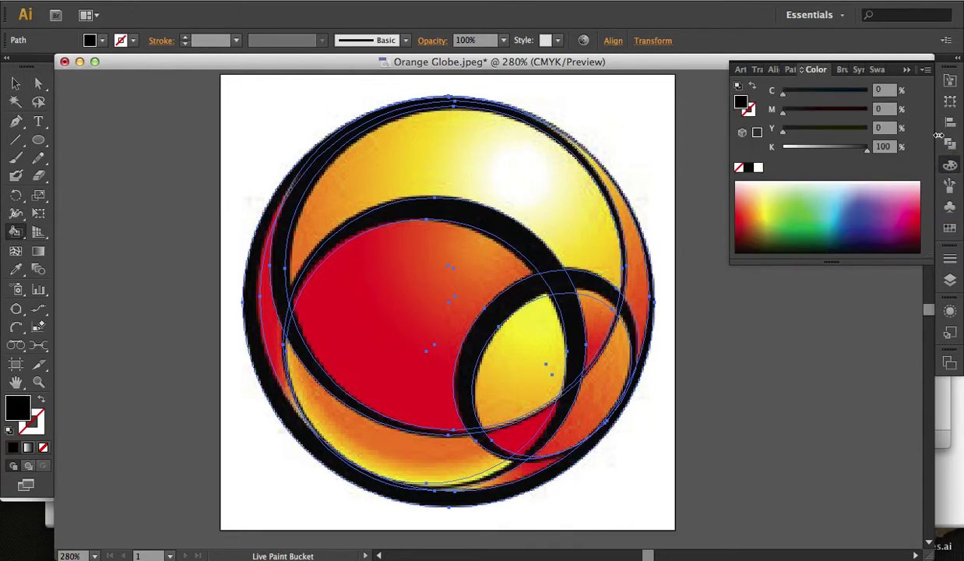
left_click(949, 227)
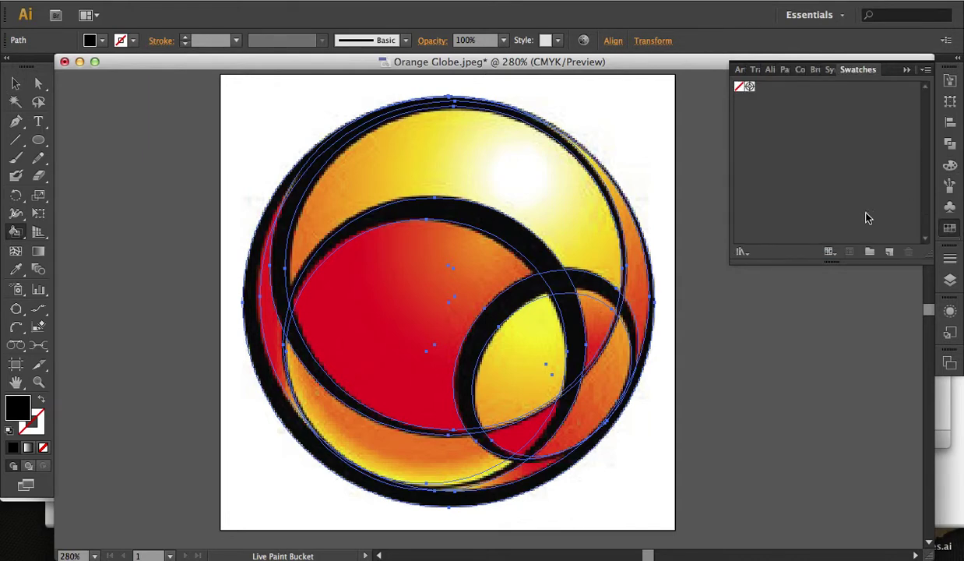
left_click(889, 252)
key("Return")
Step: Cancel an extra New Swatch dialog without saving and deselect everything
left_click(926, 69)
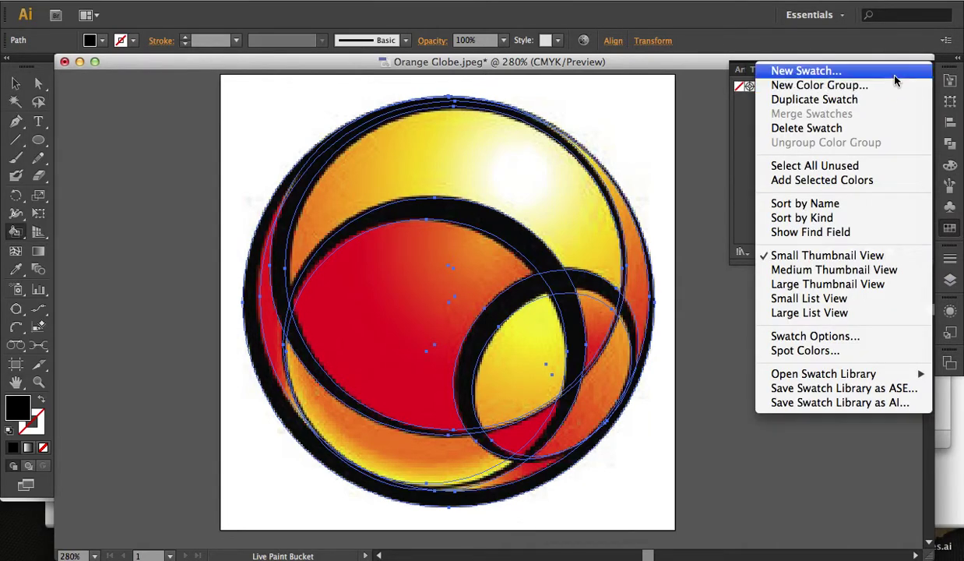
left_click(896, 77)
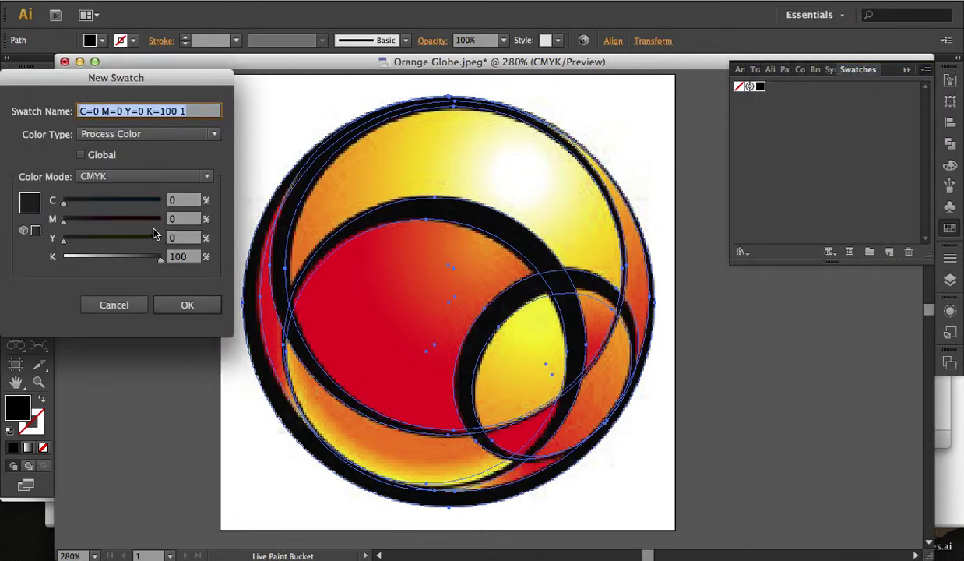
left_click_drag(66, 223, 84, 225)
key("Escape")
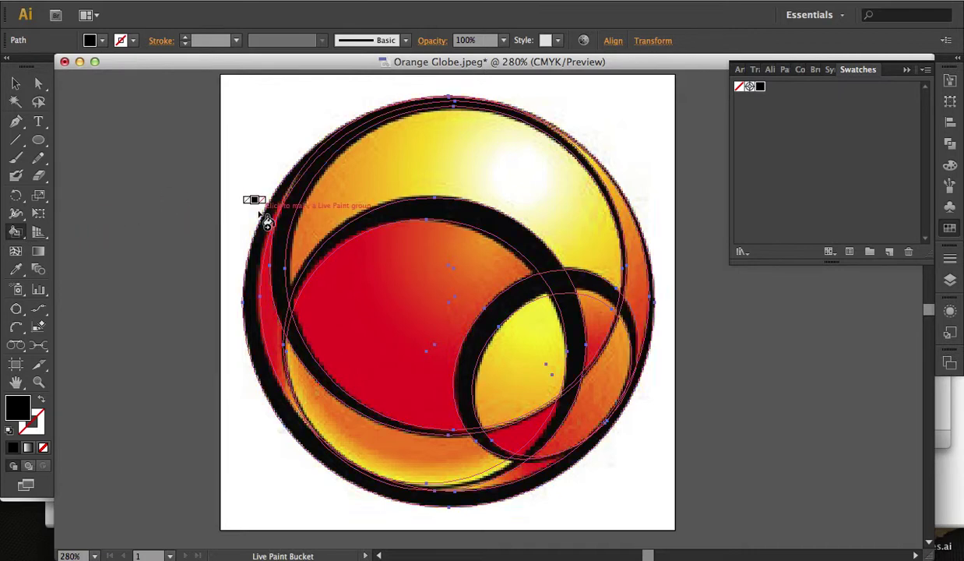
key("super+shift+a")
key("i")
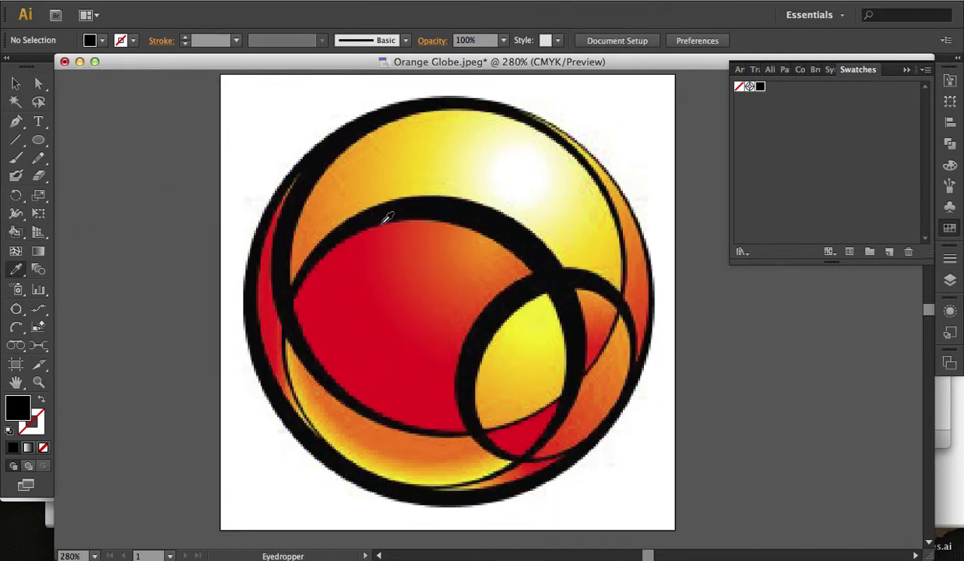
Step: Sample white, orange and red-orange from the globe and save each as a swatch
left_click(507, 163)
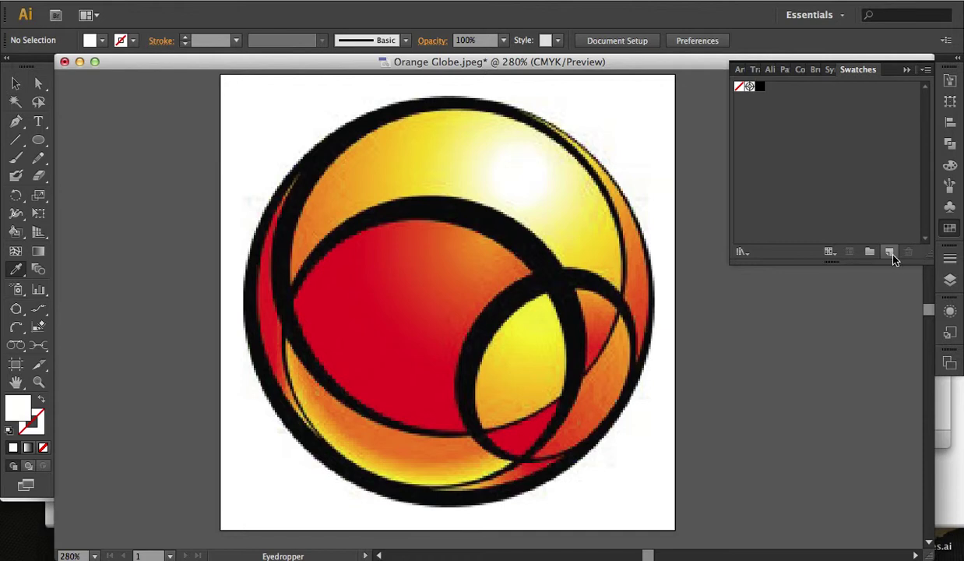
left_click(891, 254)
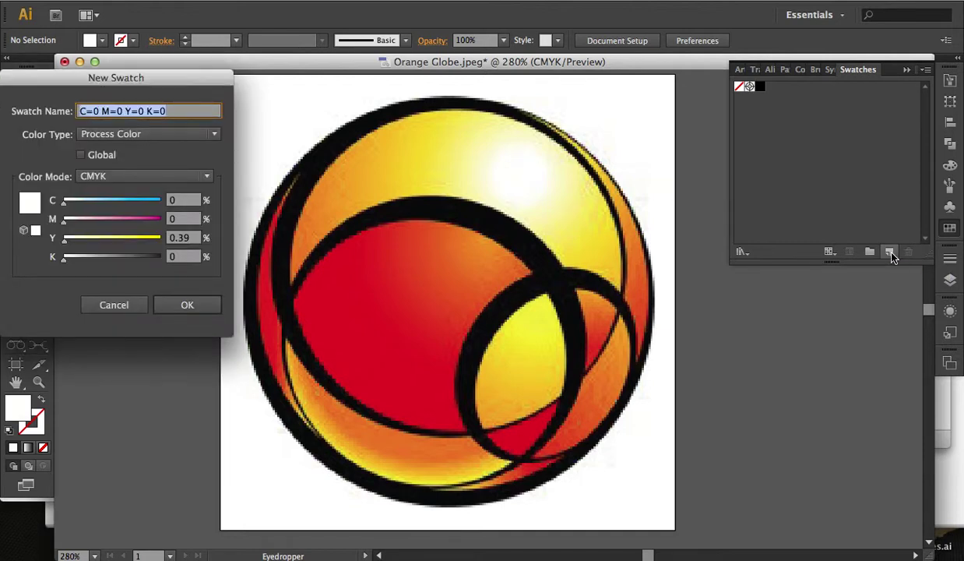
key("Return")
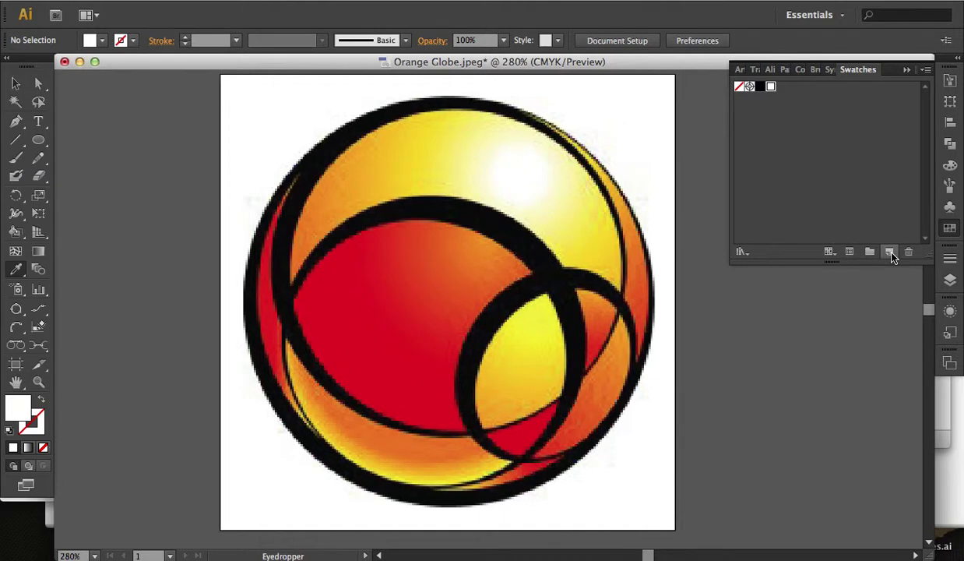
left_click(352, 170)
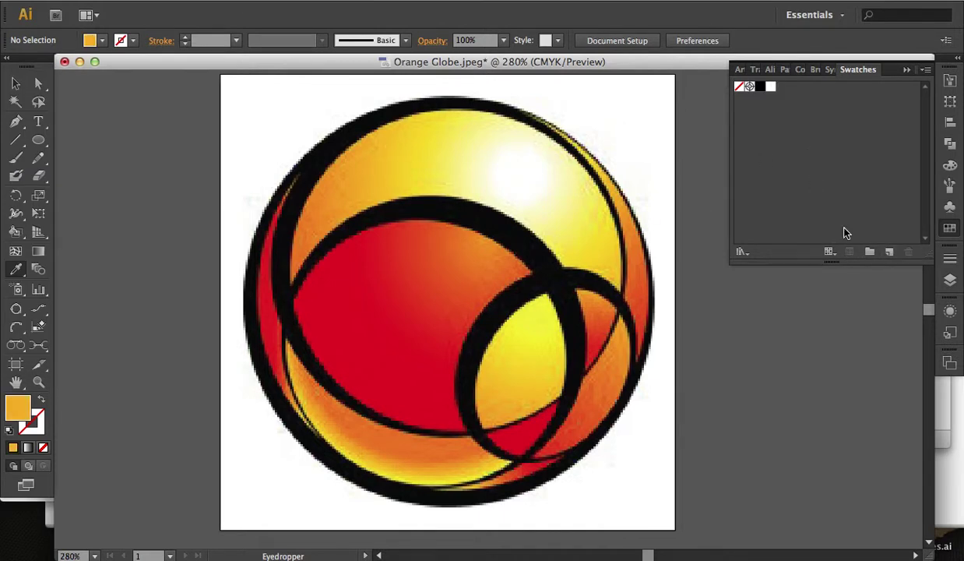
left_click(891, 253)
left_click(642, 282)
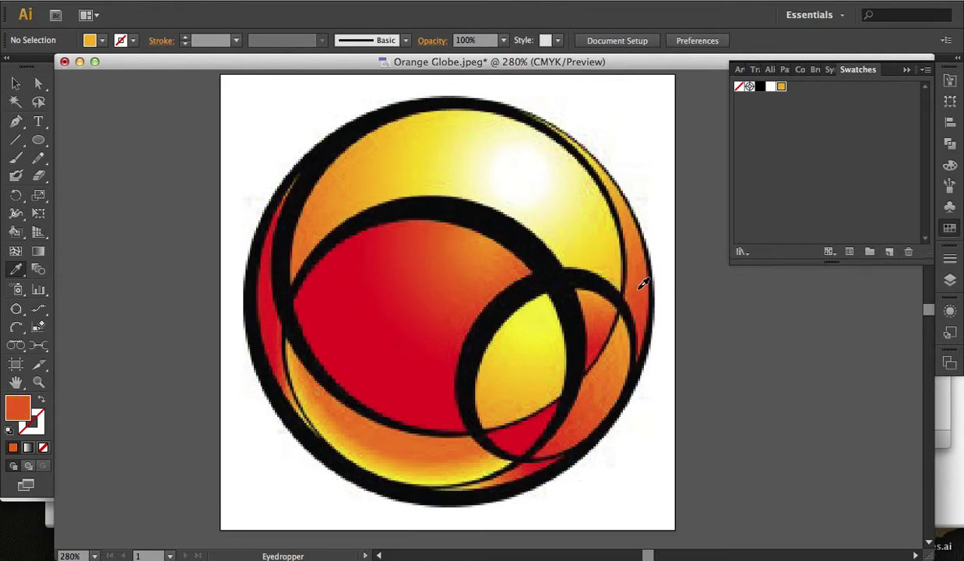
left_click(891, 253)
Step: Save sampled red and yellow swatches, then move yellow right after white
left_click(389, 331)
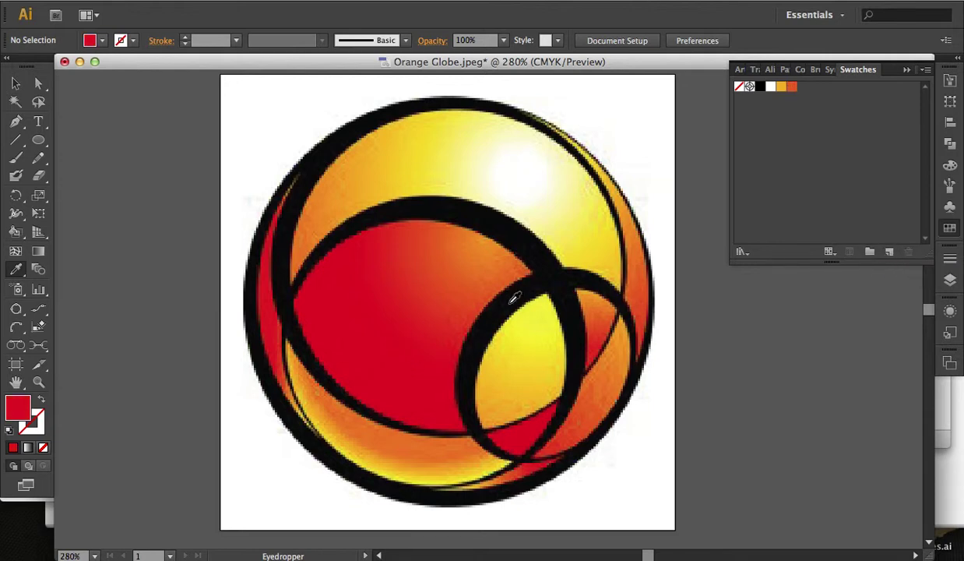
left_click(889, 251)
left_click(788, 221)
left_click(890, 251)
left_click(532, 351)
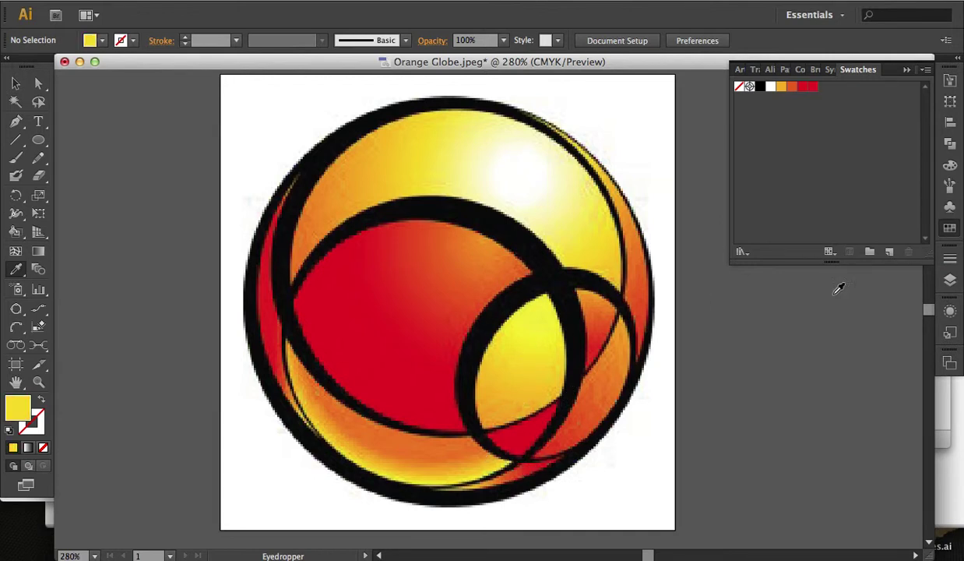
left_click(890, 251)
left_click_drag(823, 87, 776, 94)
left_click(16, 83)
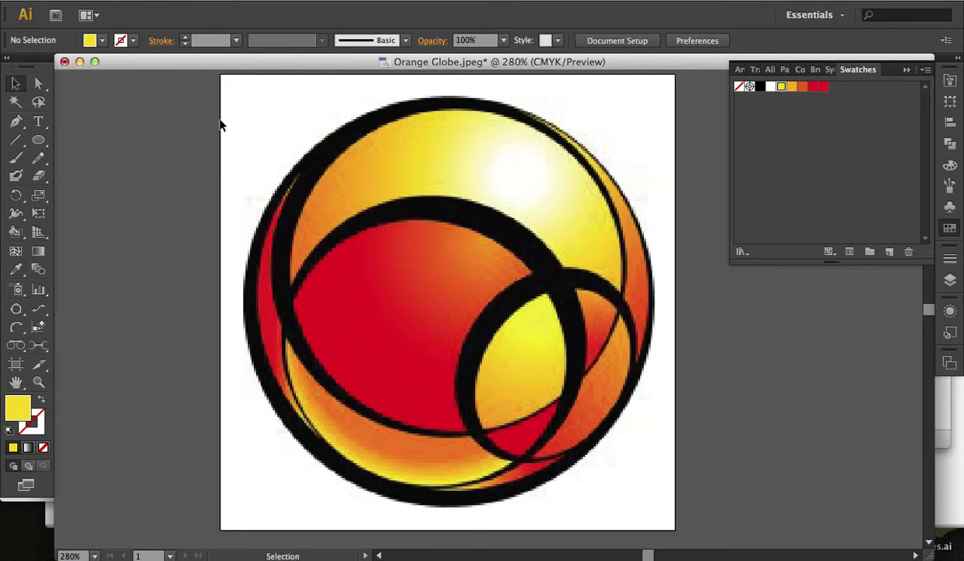
Step: Select all the traced globe ring paths and pick the Live Paint Bucket with black
mouse_move(223, 127)
left_mouse_down()
mouse_move(592, 405)
mouse_move(670, 484)
left_mouse_up()
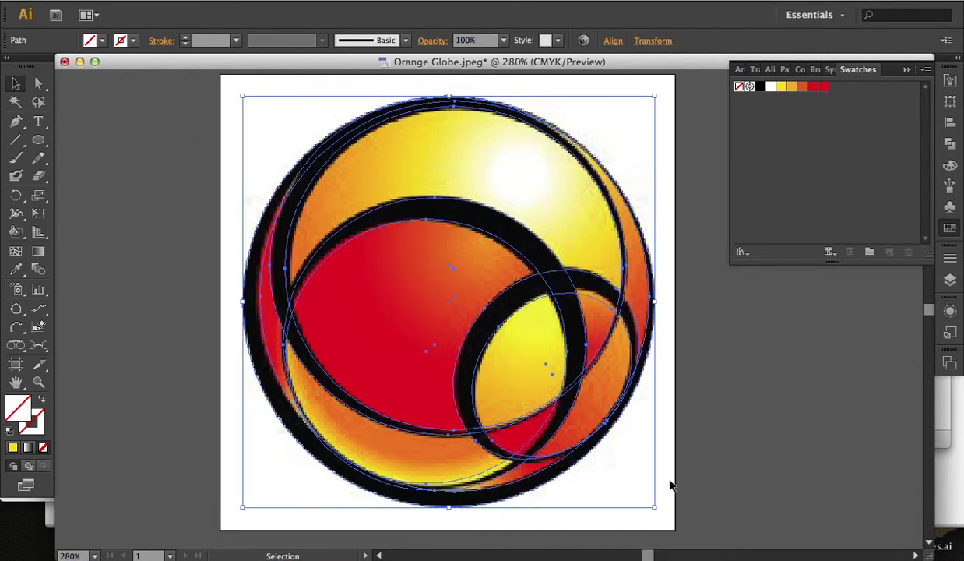
left_click(15, 234)
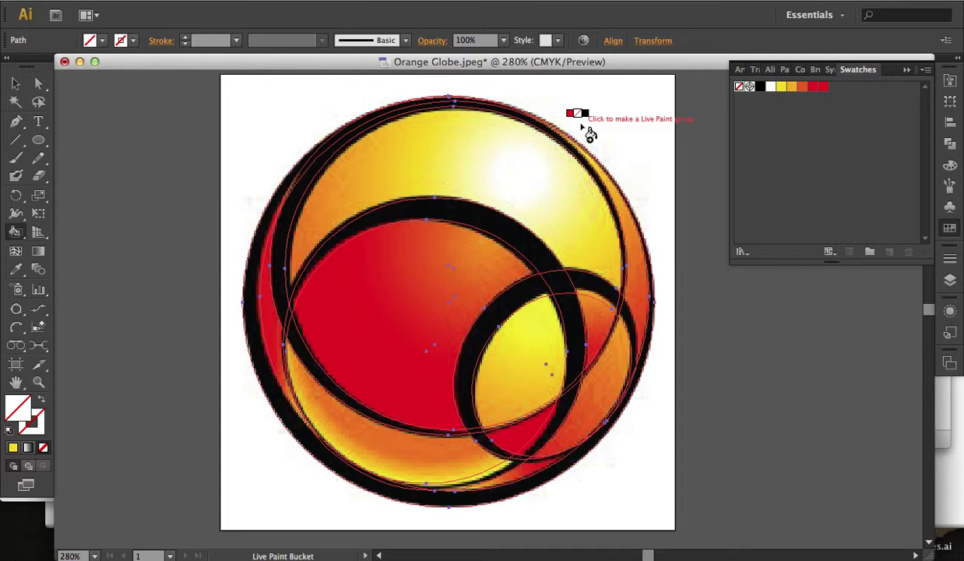
key("Left")
key("Left")
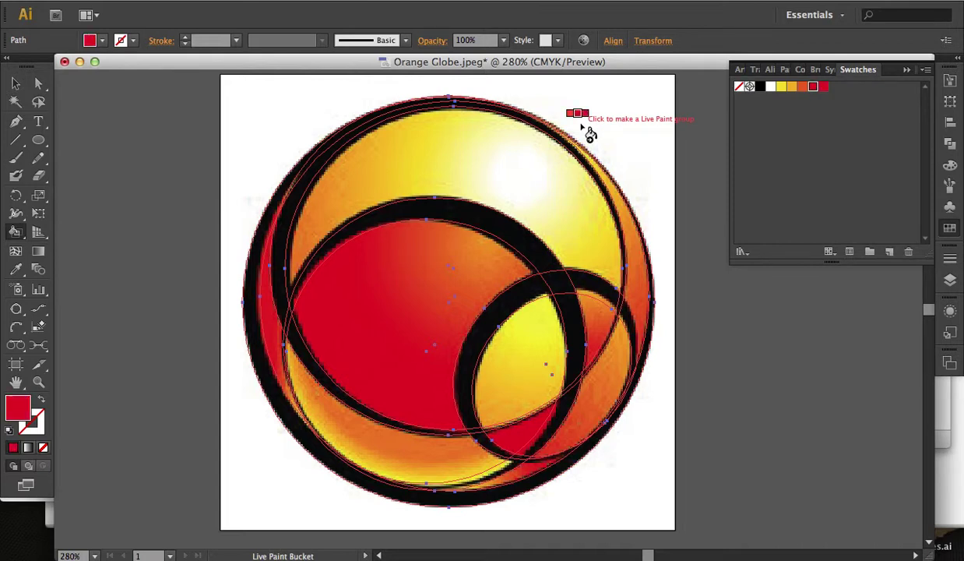
key("Left")
key("Right")
key("Left")
key("Left")
key("Left")
key("Left")
key("Left")
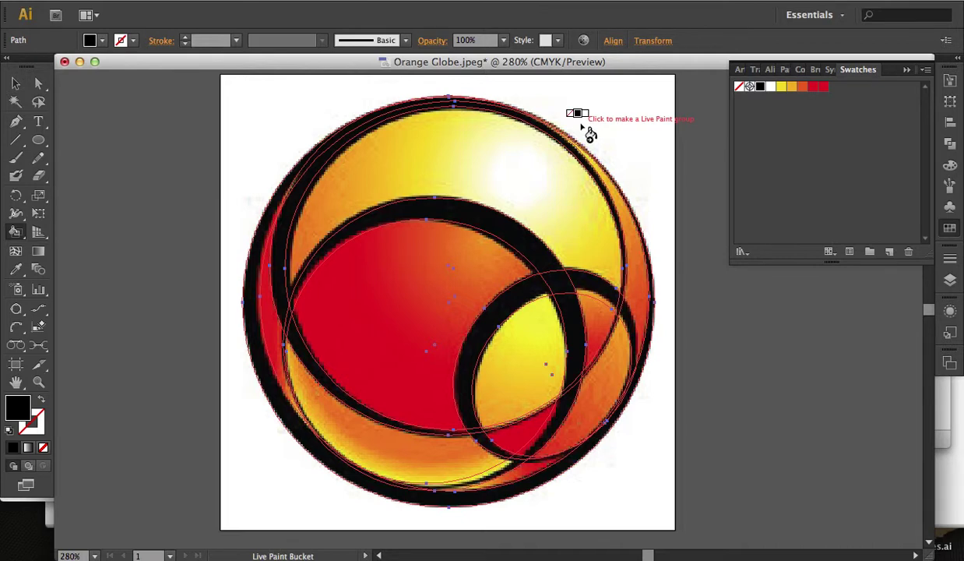
Step: Settle the paint colour on a black fill with no stroke
key("Left")
key("Left")
key("Left")
key("Right")
key("Right")
key("Right")
key("Right")
key("Right")
key("Right")
key("Right")
key("Right")
key("Right")
key("Right")
key("Right")
key("Right")
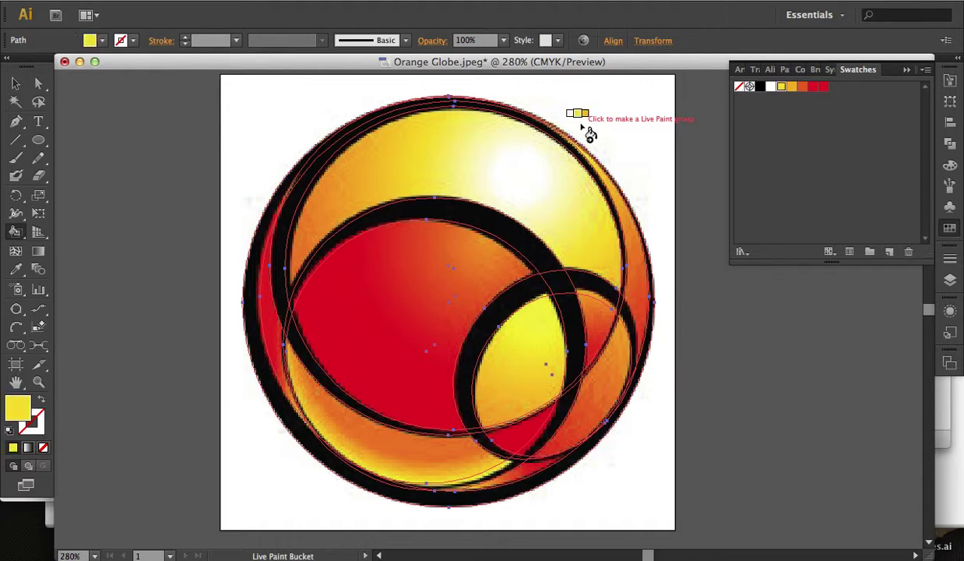
key("Left")
key("Left")
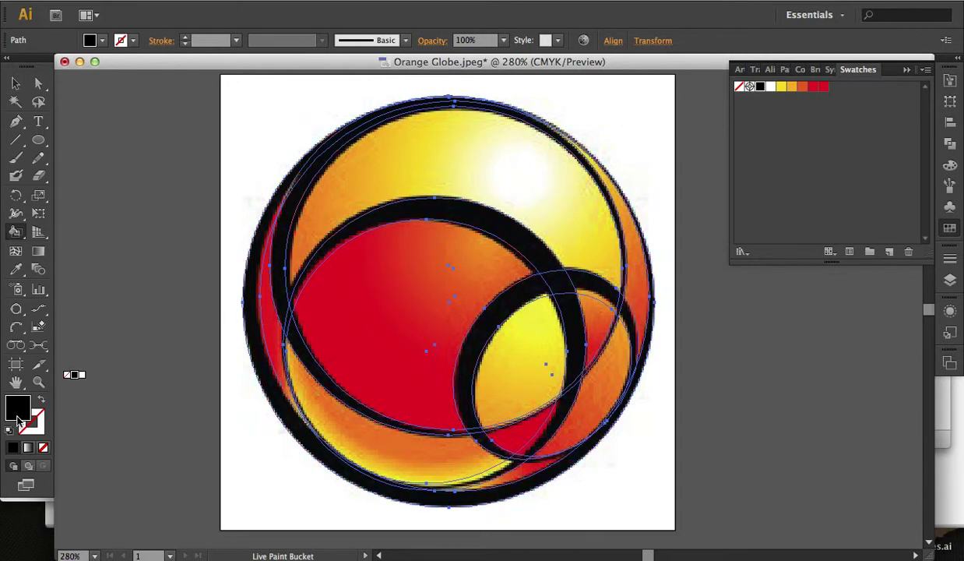
left_click(42, 400)
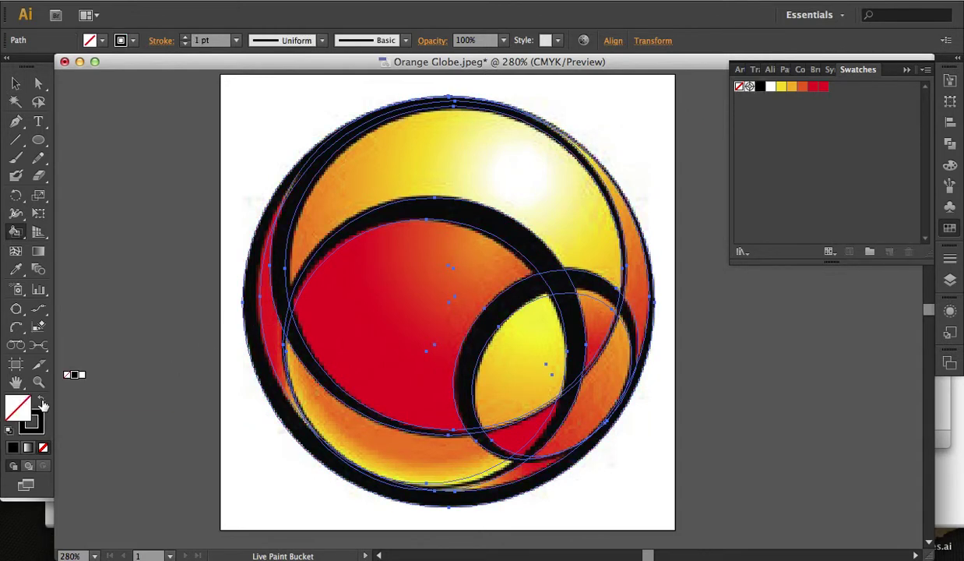
left_click(42, 402)
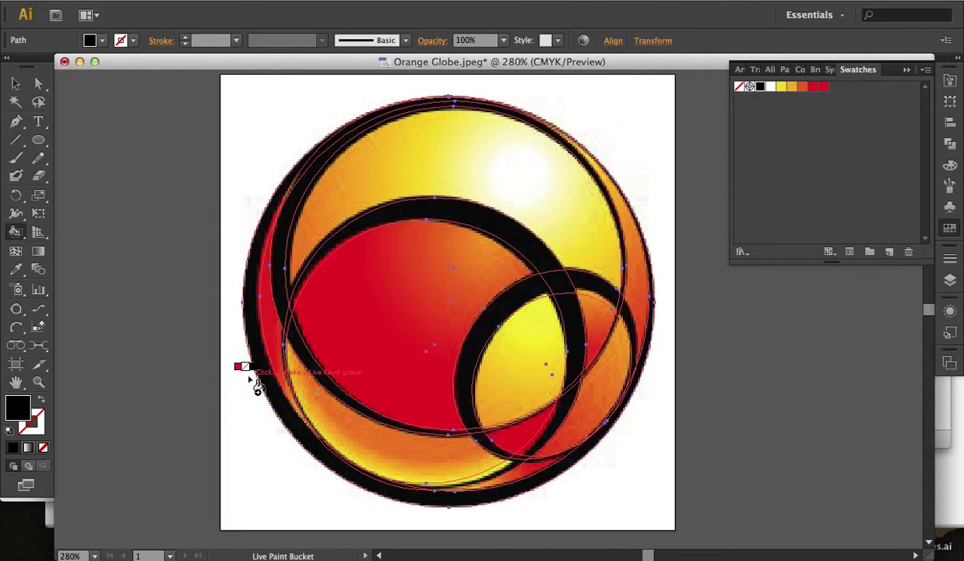
key("Right")
key("Left")
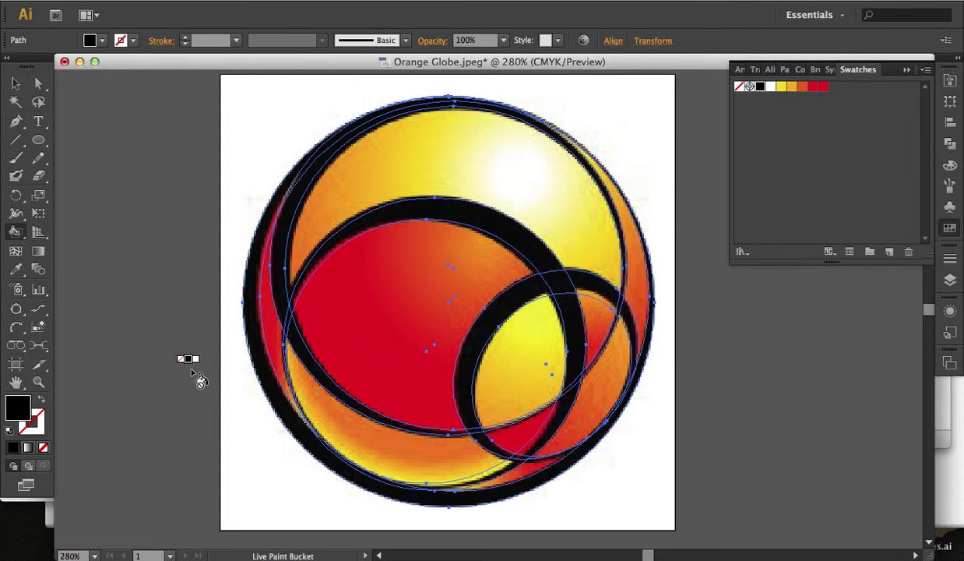
Step: Convert the selection into a Live Paint group and fill the upper, left and right ring bands black
left_click(273, 399)
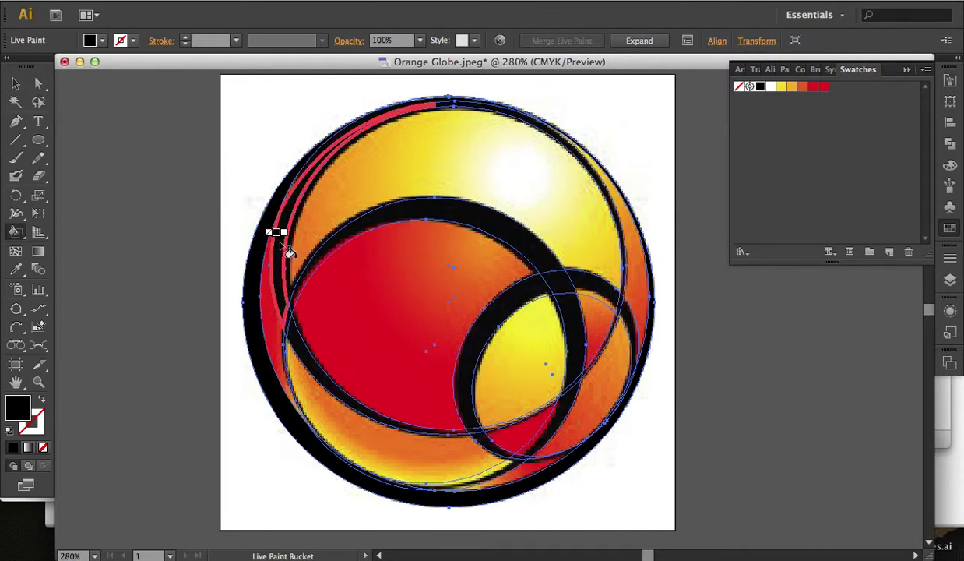
left_click(282, 244)
left_click(292, 225)
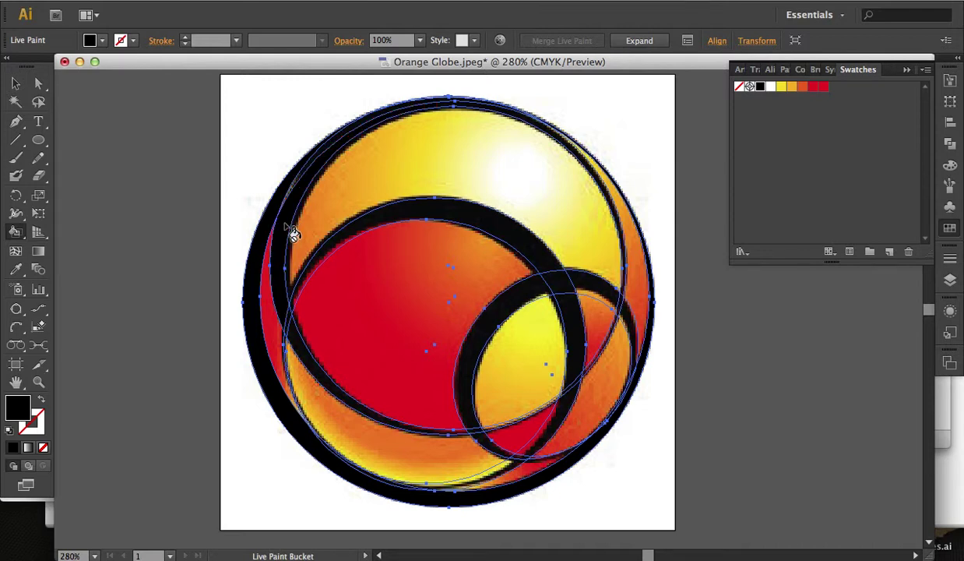
left_click(402, 210)
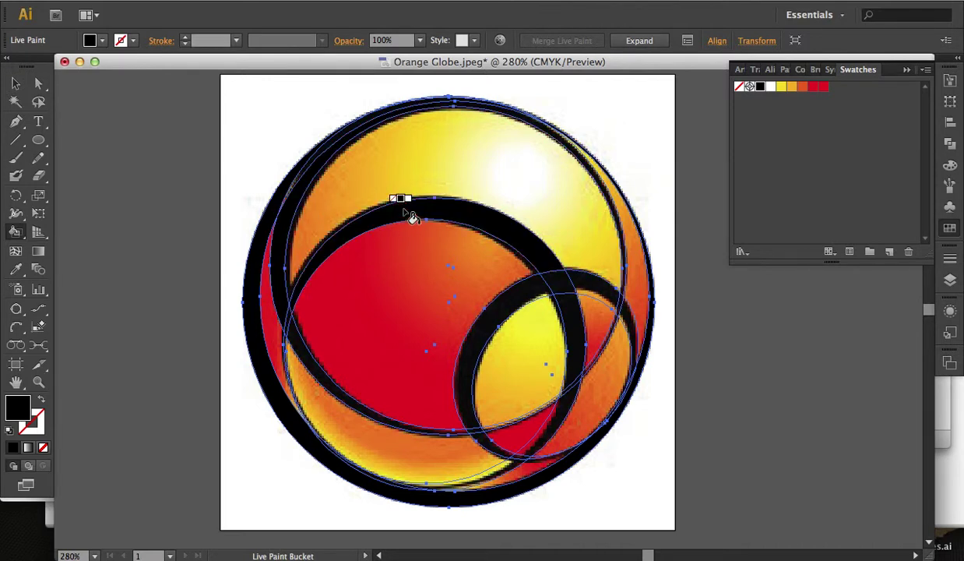
left_click(568, 296)
left_click(597, 288)
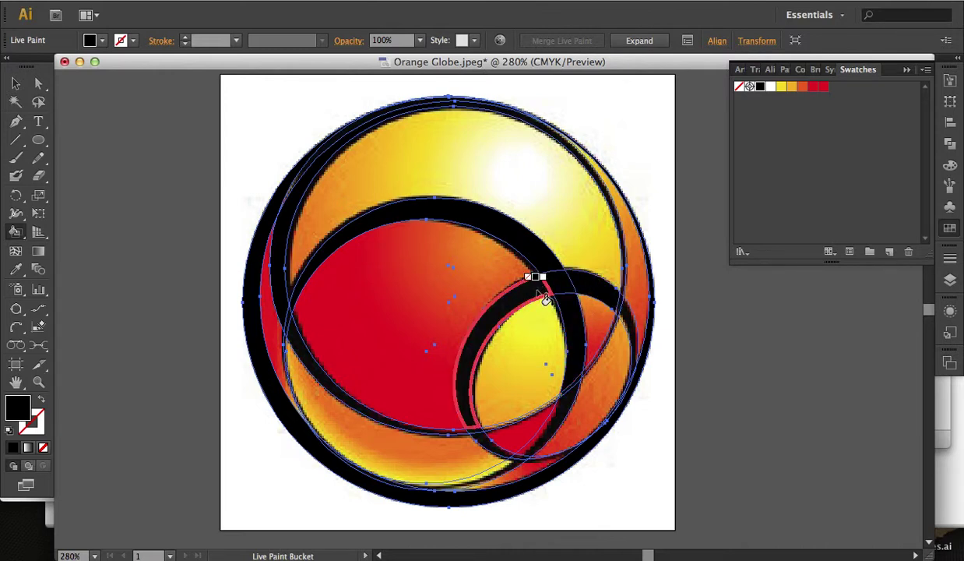
left_click(456, 435)
Step: Fill the lower-left, bottom and outer right ring bands and slivers black
left_click(309, 366)
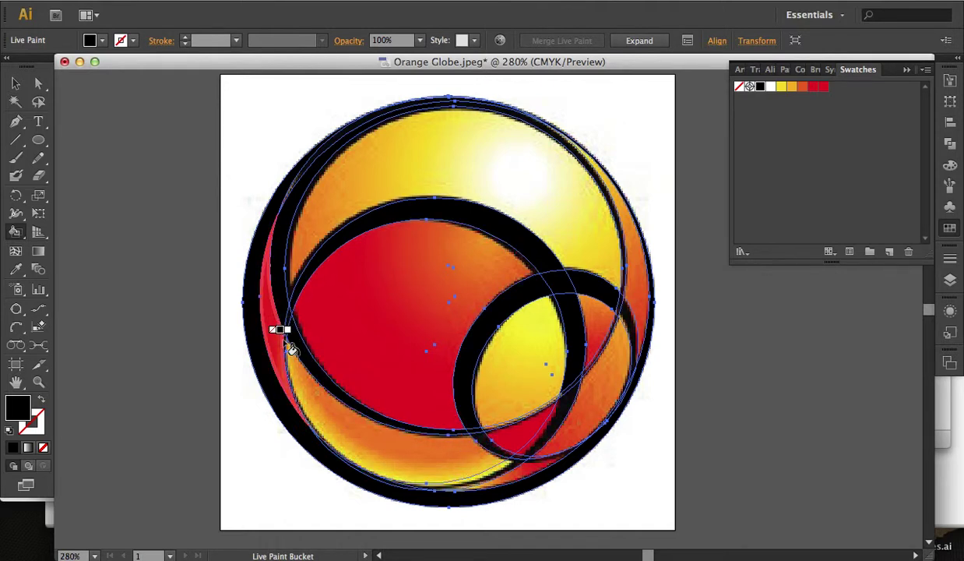
left_click(293, 350)
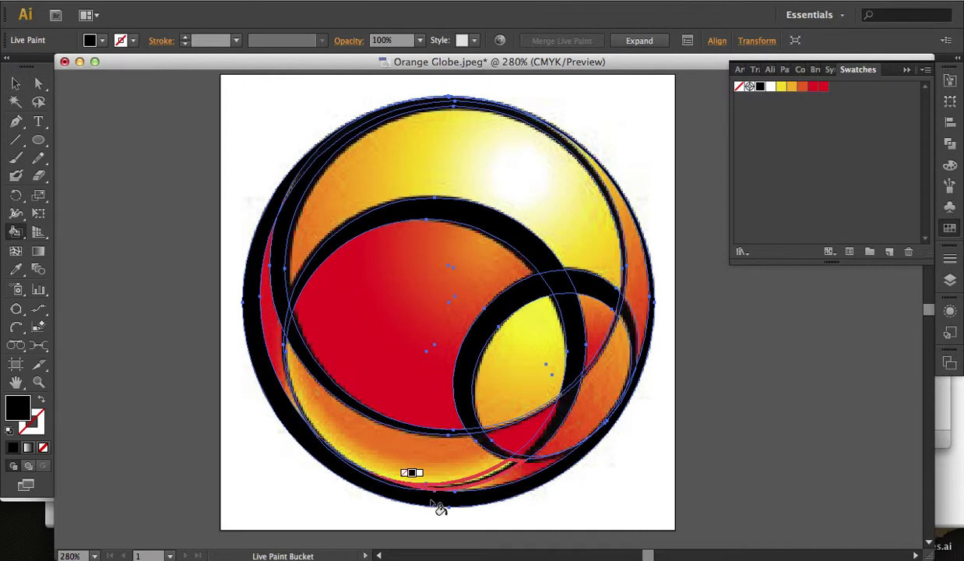
left_click(417, 494)
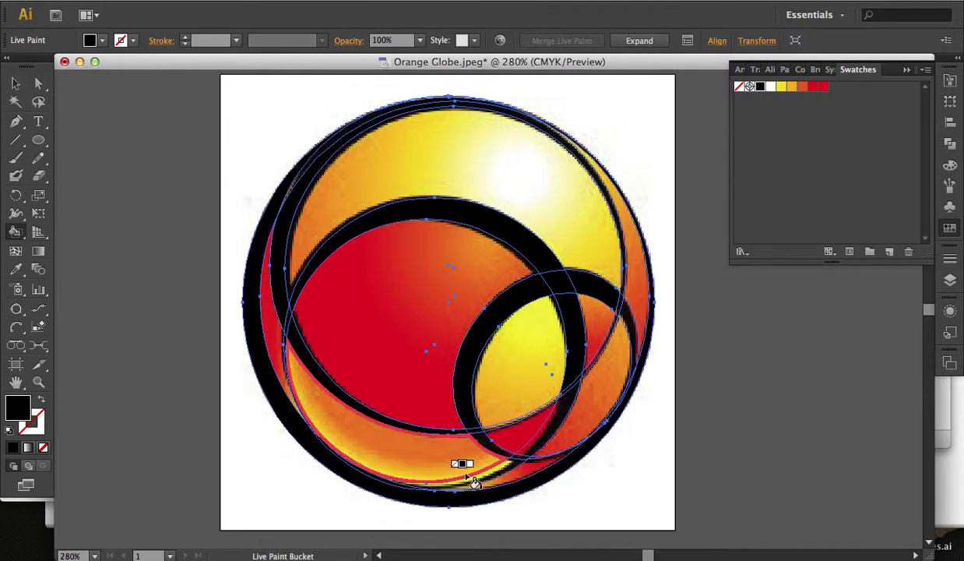
left_click(494, 486)
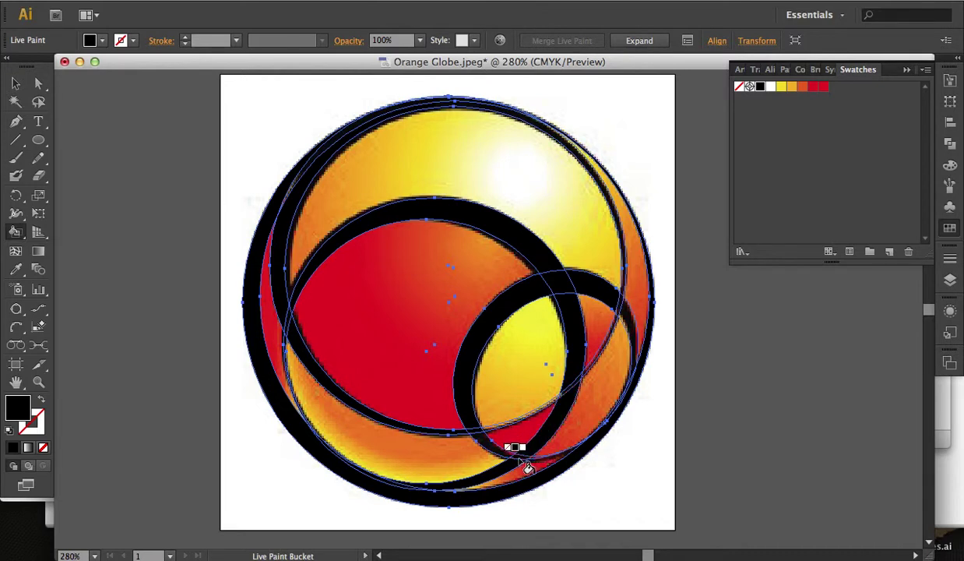
left_click(620, 415)
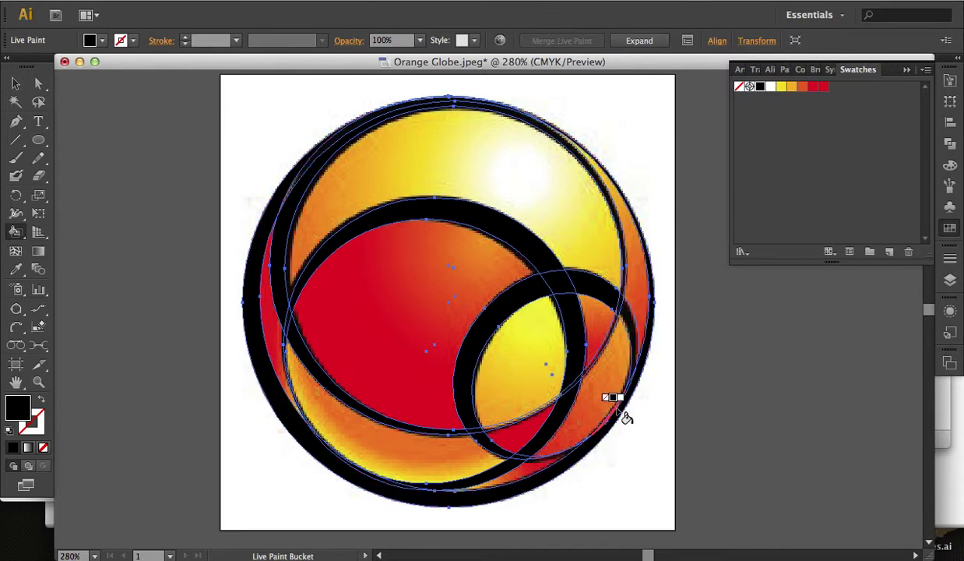
left_click(634, 334)
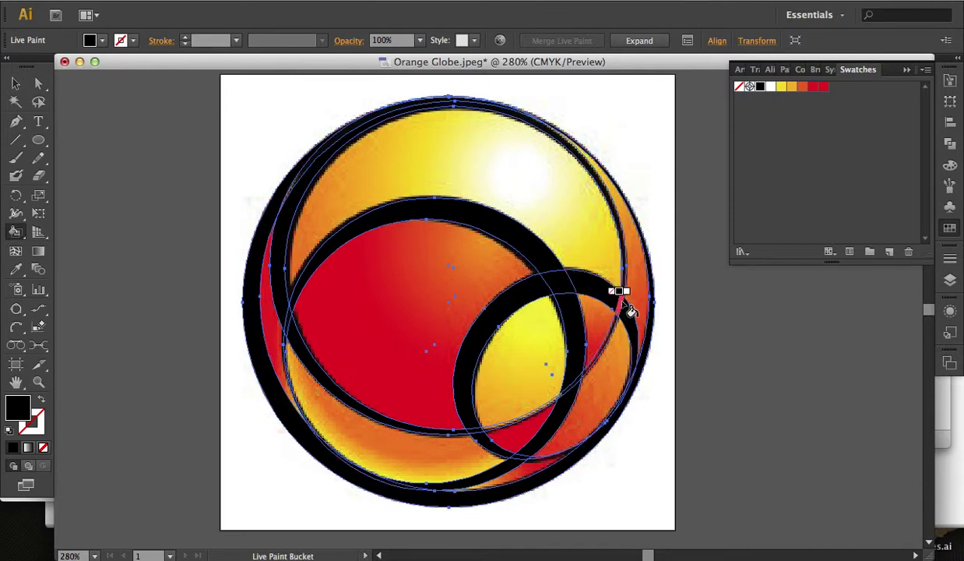
left_click(628, 304)
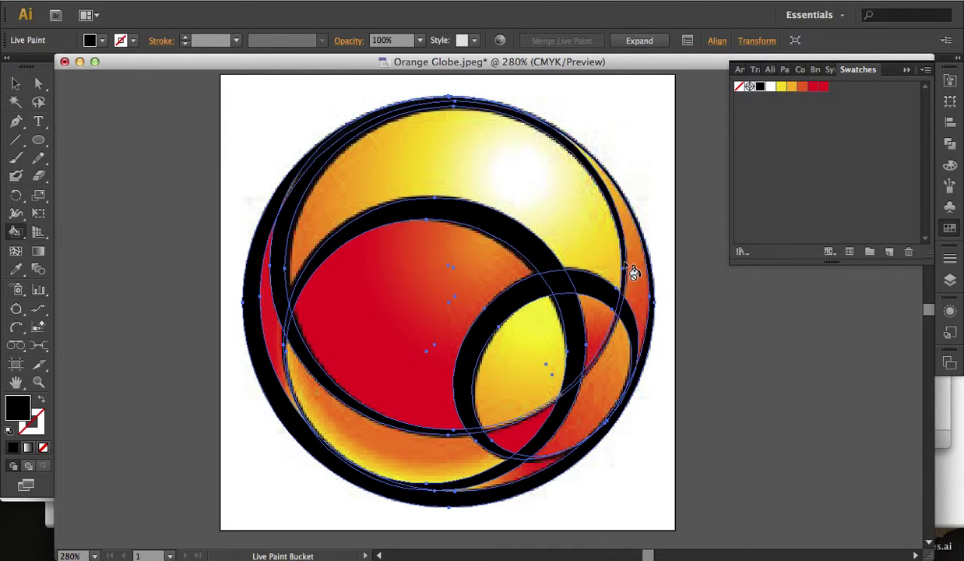
Step: Hide the <Image> layer, fill the three thin top crescents black, then show the image again
key("F7")
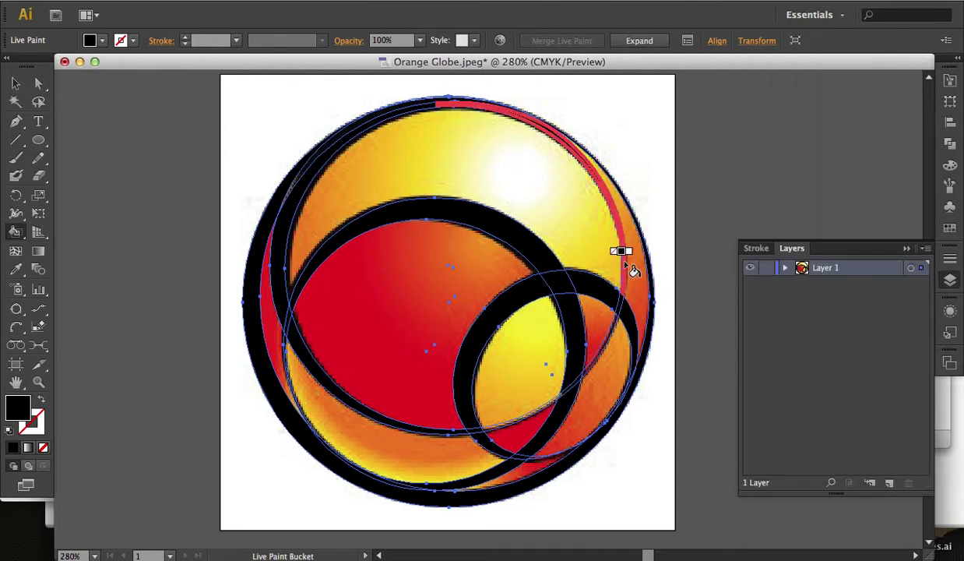
left_click(786, 268)
left_click(750, 300)
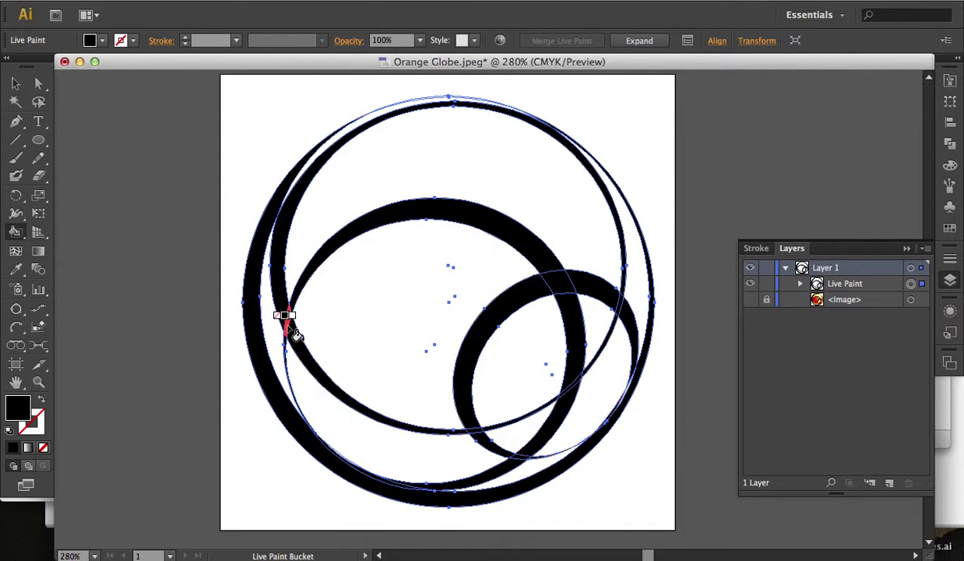
left_click(433, 113)
left_click(452, 103)
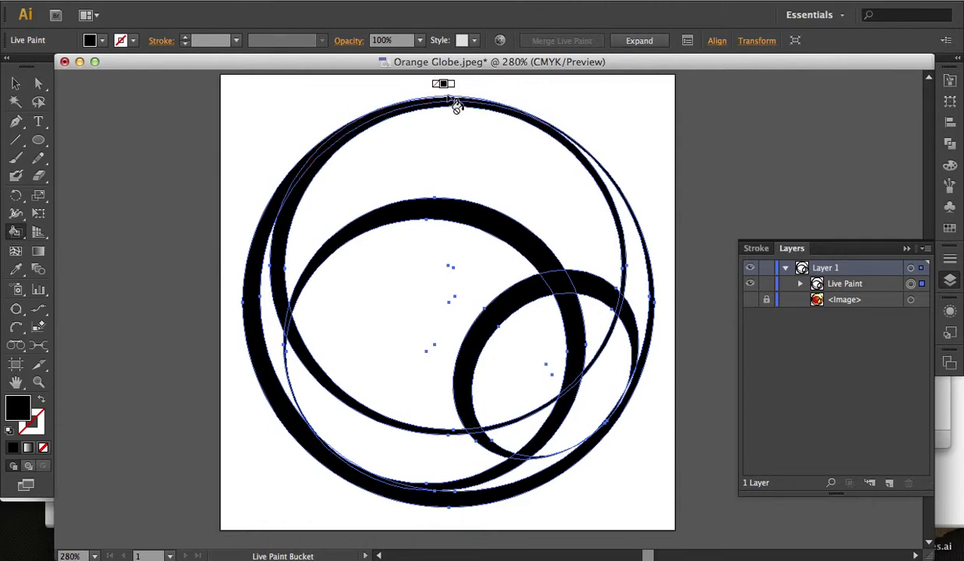
left_click(456, 105)
left_click(750, 299)
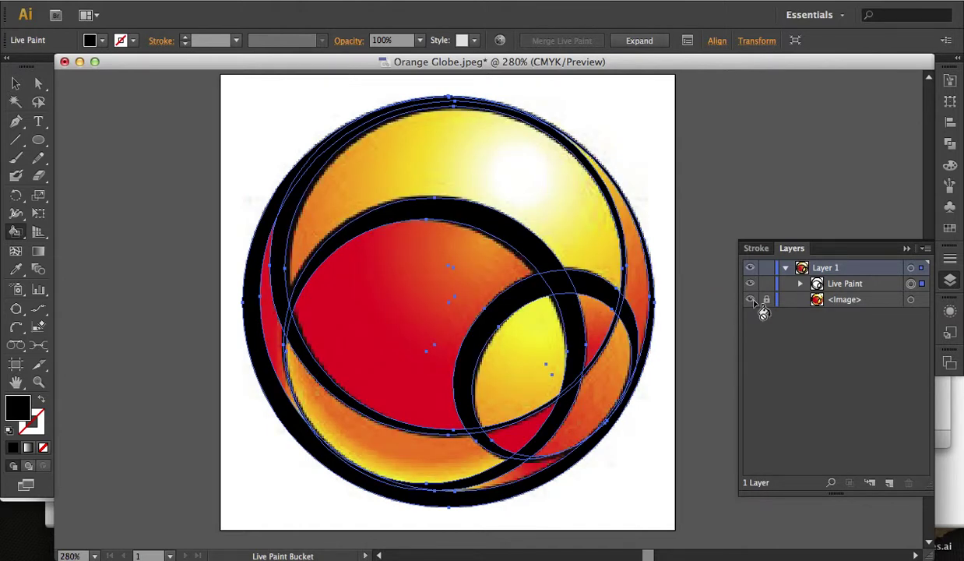
Step: Paint the top face and small inner circle flat yellow and the lower crescent orange
left_click(941, 224)
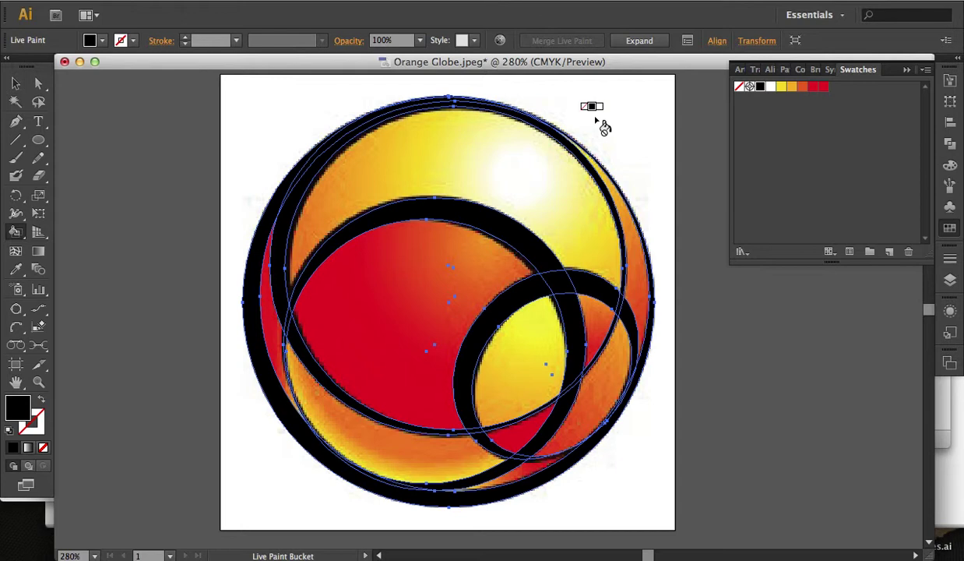
key("Left")
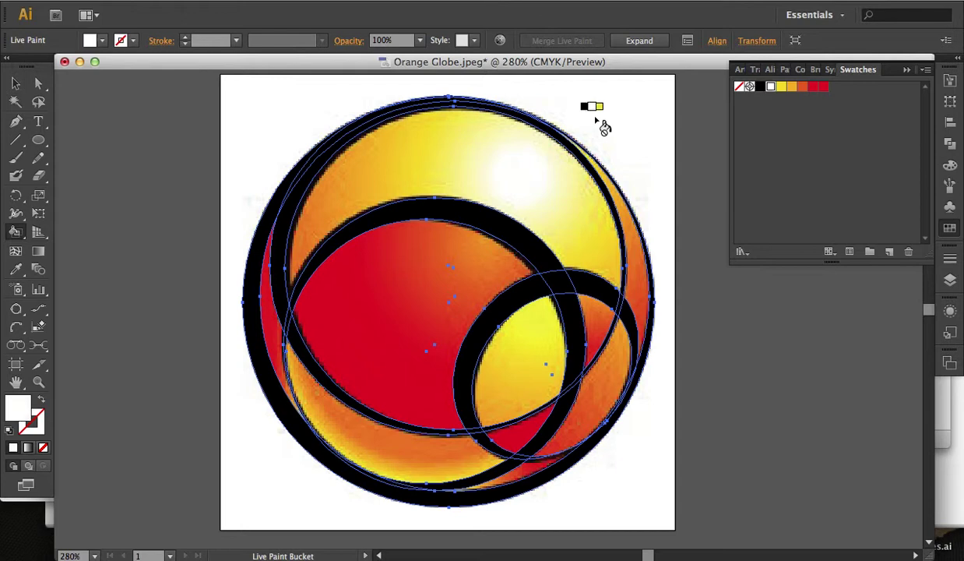
key("Right")
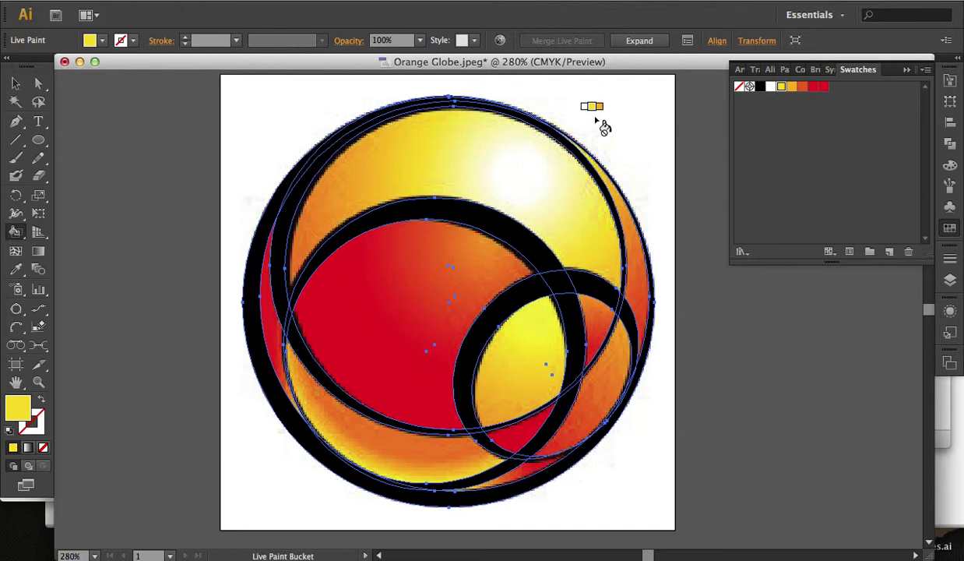
left_click(563, 220)
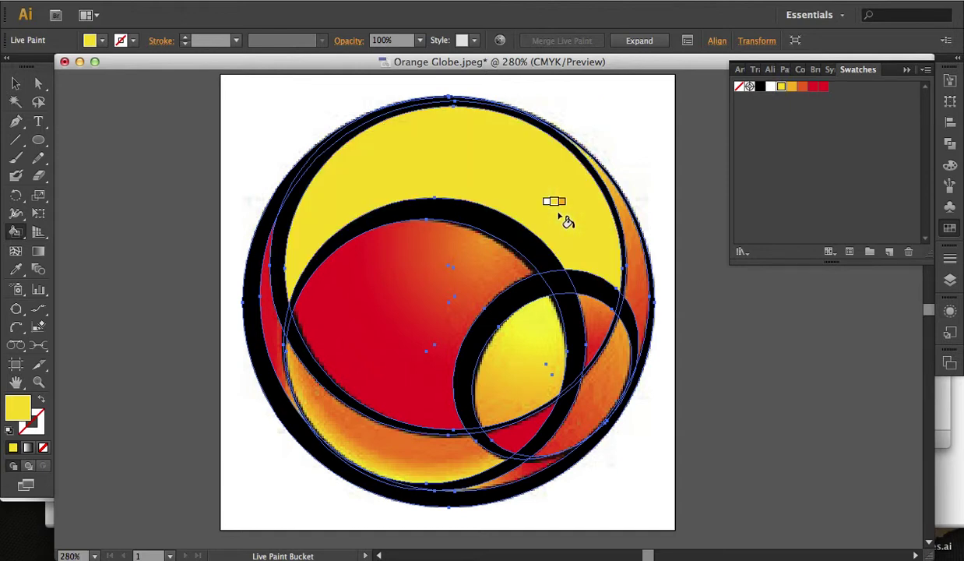
left_click(536, 369)
key("Right")
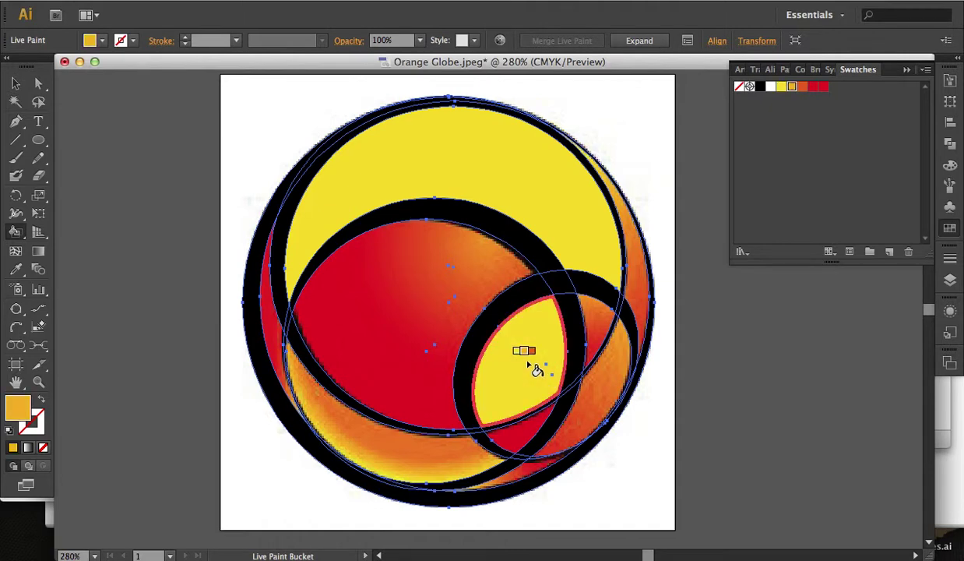
left_click(413, 458)
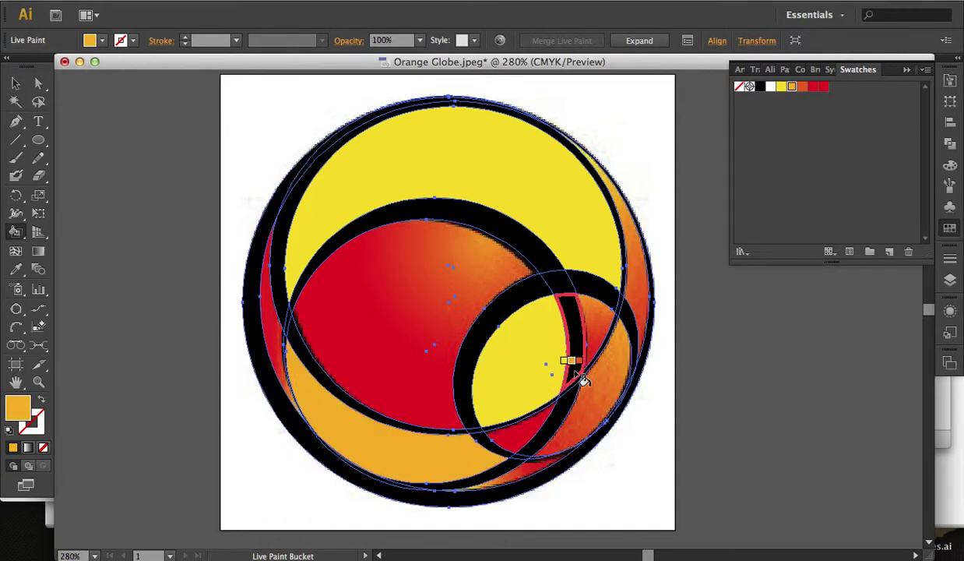
Step: Paint the right face and upper-right crescent red-orange, and the lower and left crescents red
key("Right")
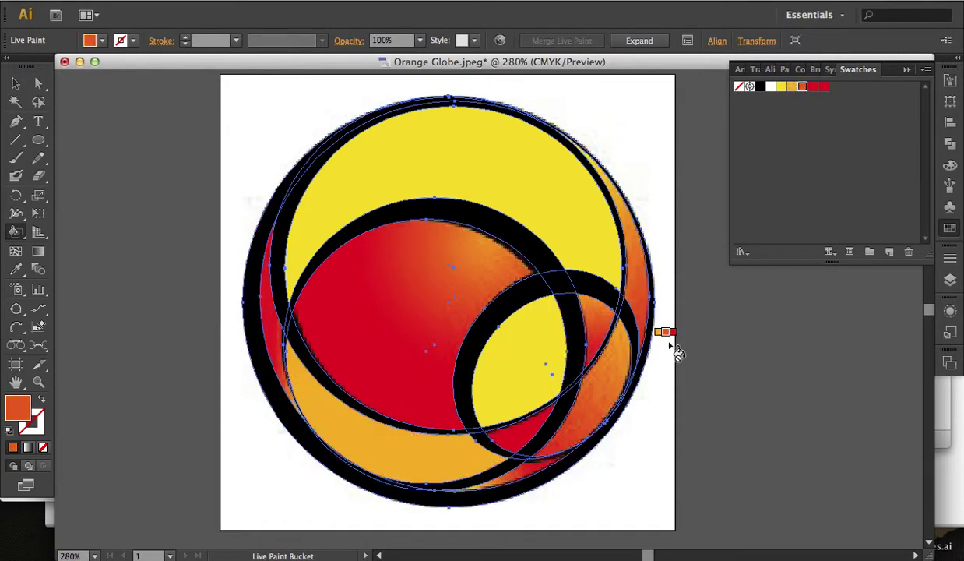
left_click(610, 372)
left_click(637, 340)
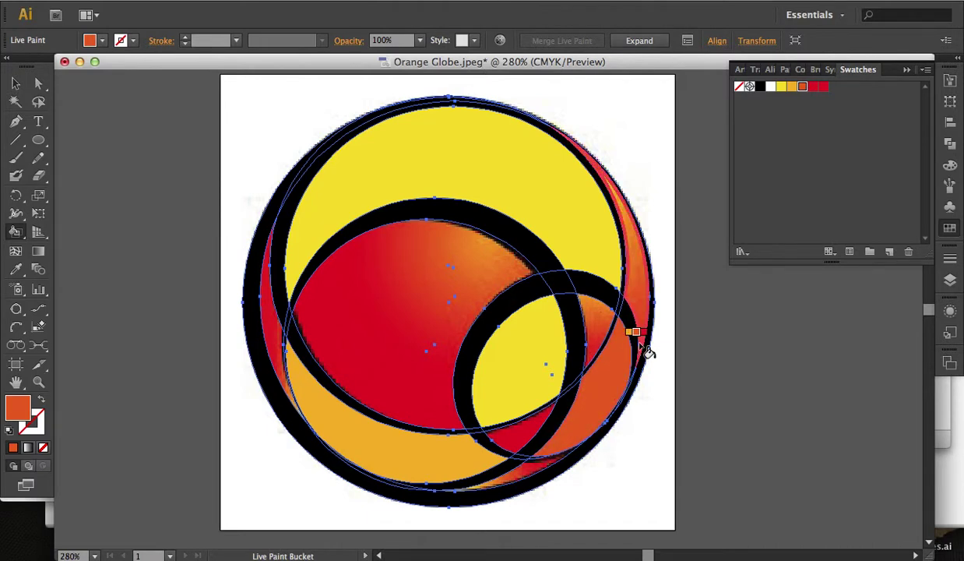
left_click(634, 277)
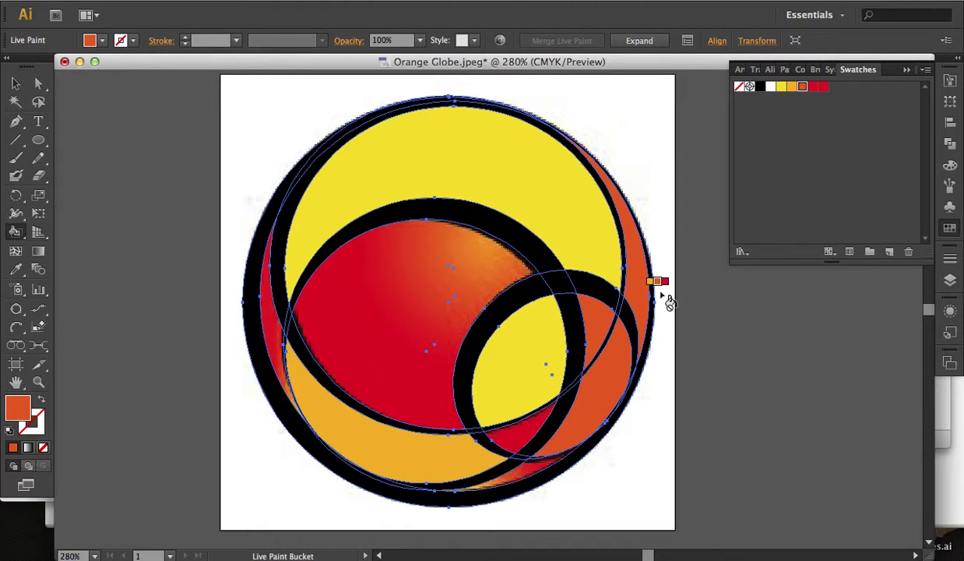
key("Right")
left_click(526, 466)
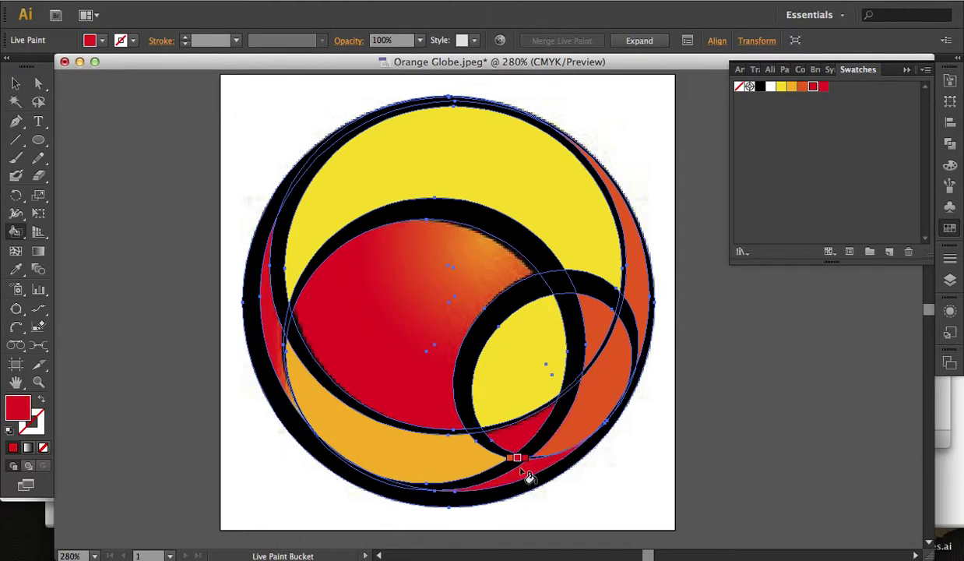
left_click(273, 335)
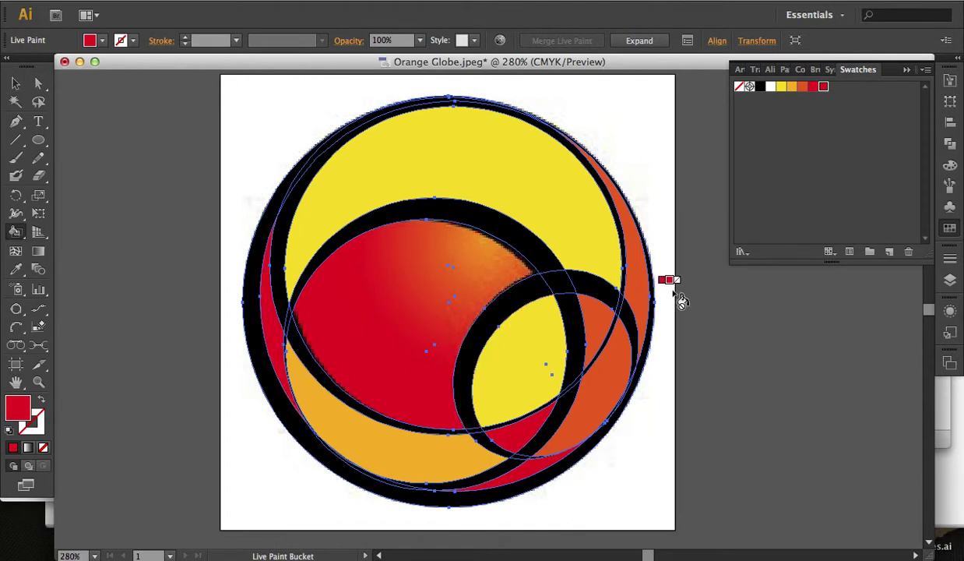
Step: Paint the central gradient face flat red and hide the <Image> layer
key("F7")
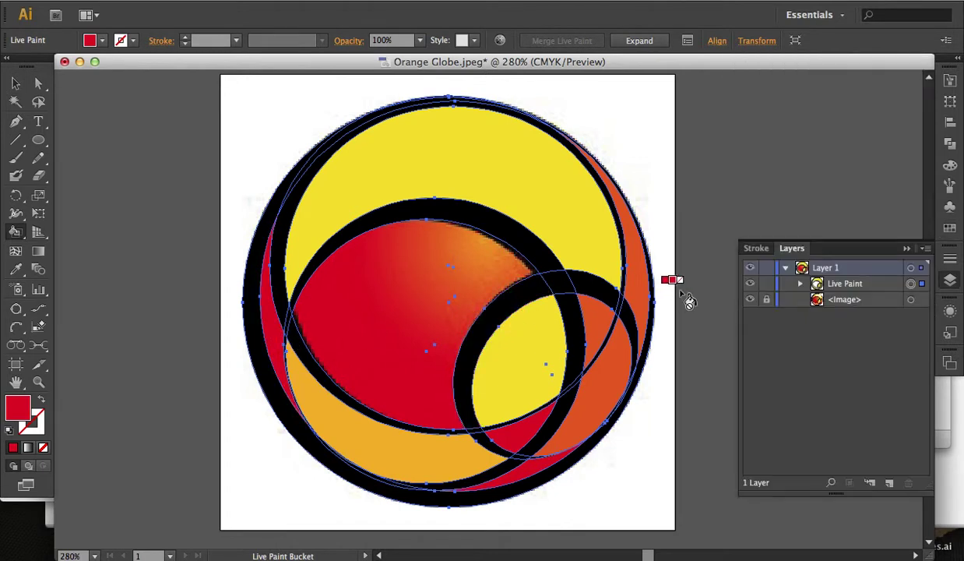
left_click(751, 300)
left_click(752, 300)
left_click(436, 298)
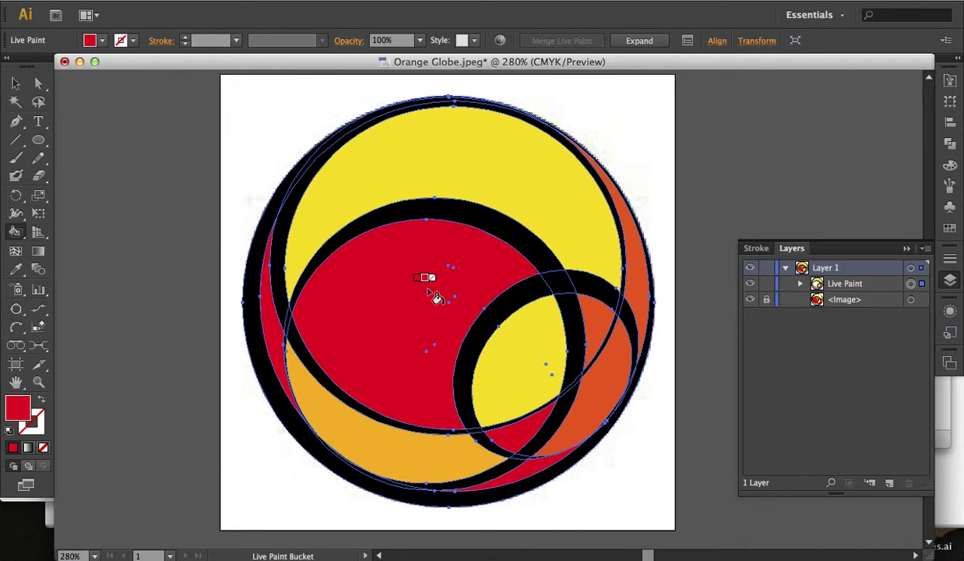
left_click(749, 302)
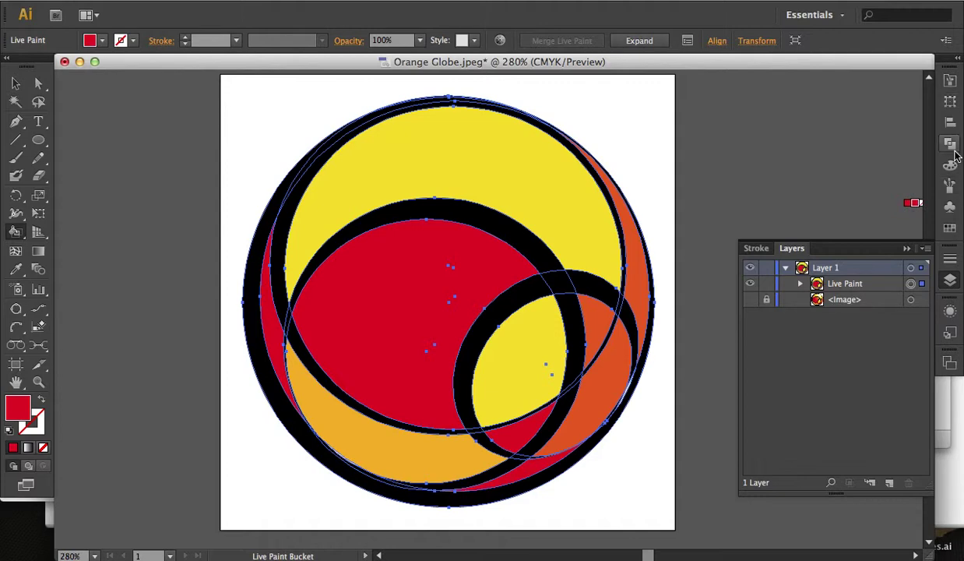
Step: Fill the white sliver inside the outer ring black, then fit the artboard and deselect
key("ctrl+space")
left_click_drag(653, 278, 489, 462)
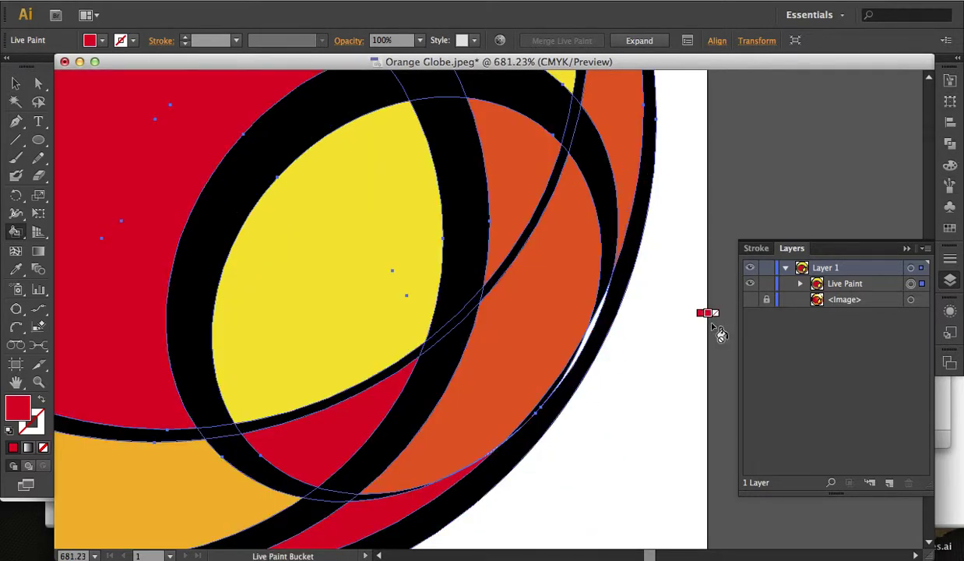
left_click(952, 228)
left_click(760, 86)
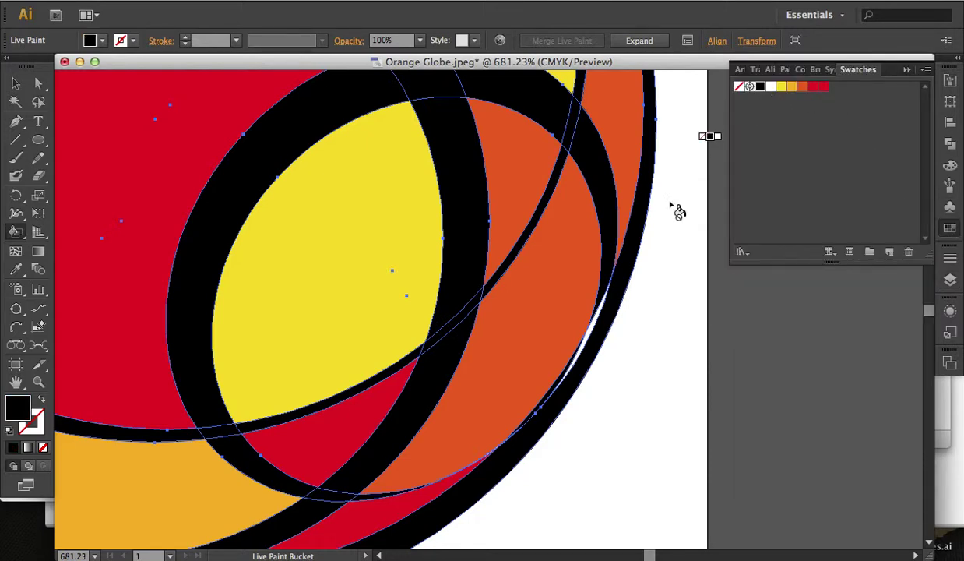
left_click(596, 319)
key("v")
key("super+0")
key("super+shift+a")
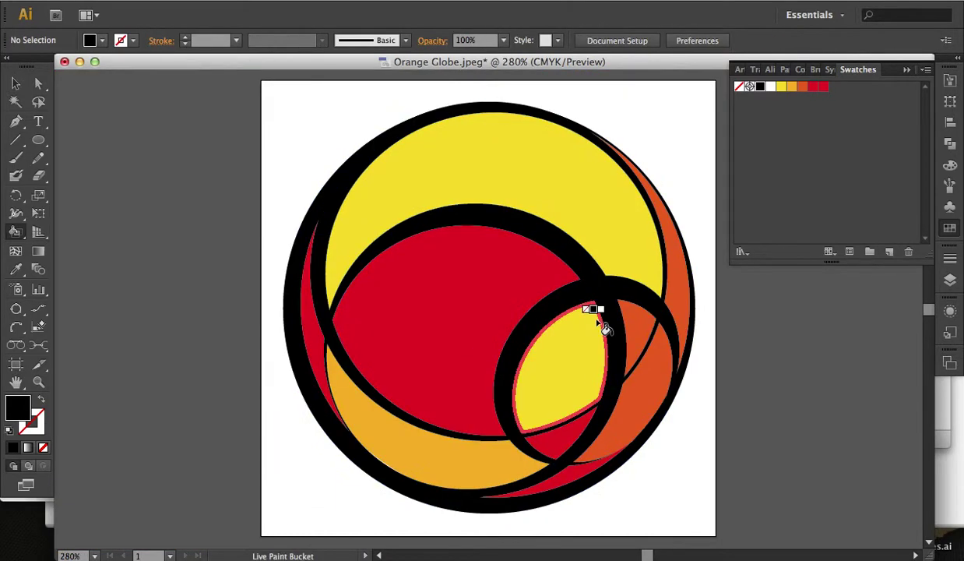
Step: Select the Live Paint group and expand it in the Layers panel to list its paths
key("v")
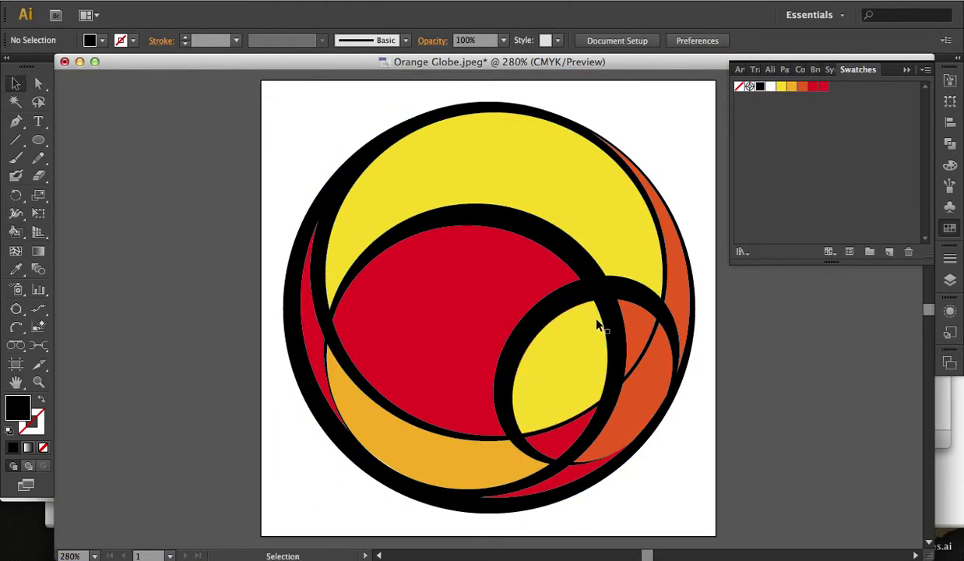
left_click(678, 308)
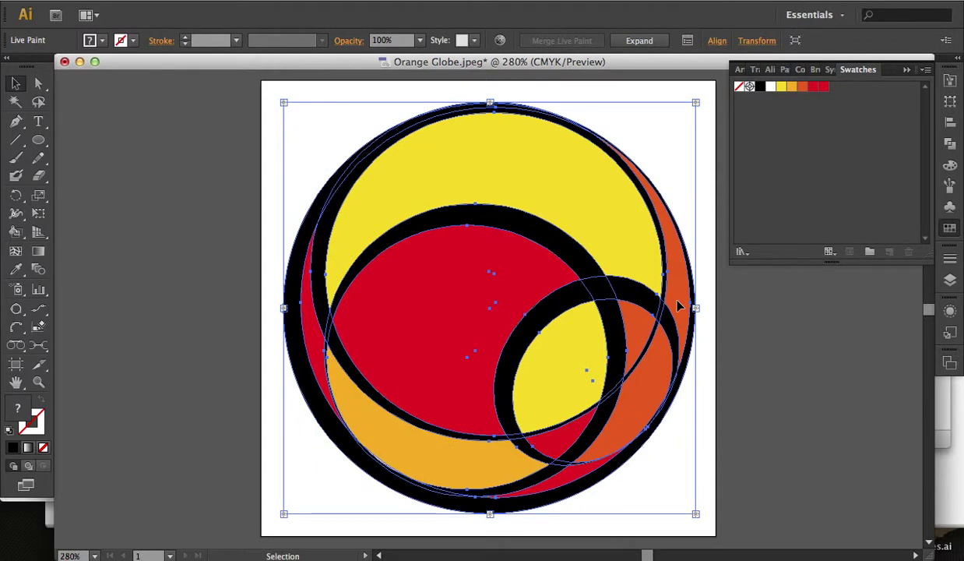
key("F7")
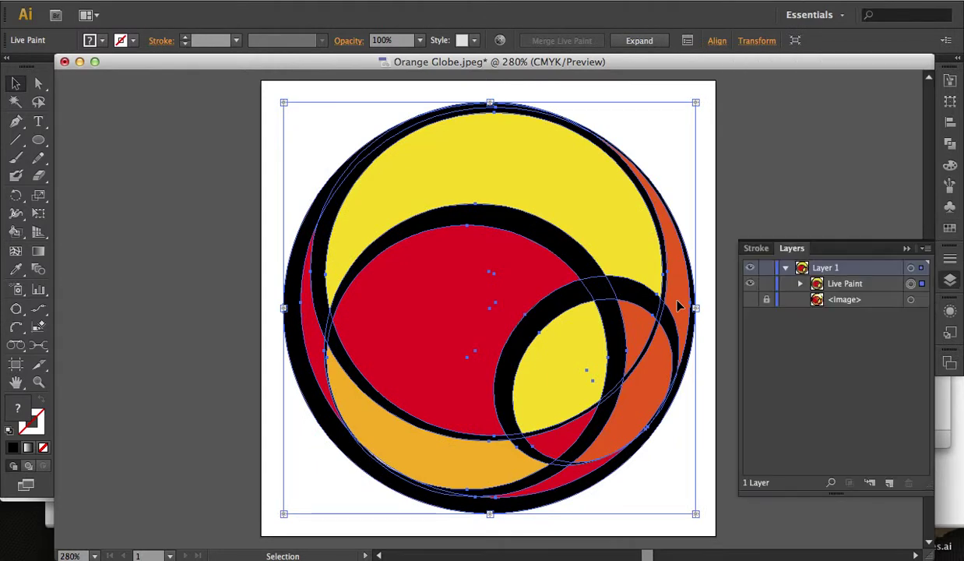
left_click(801, 285)
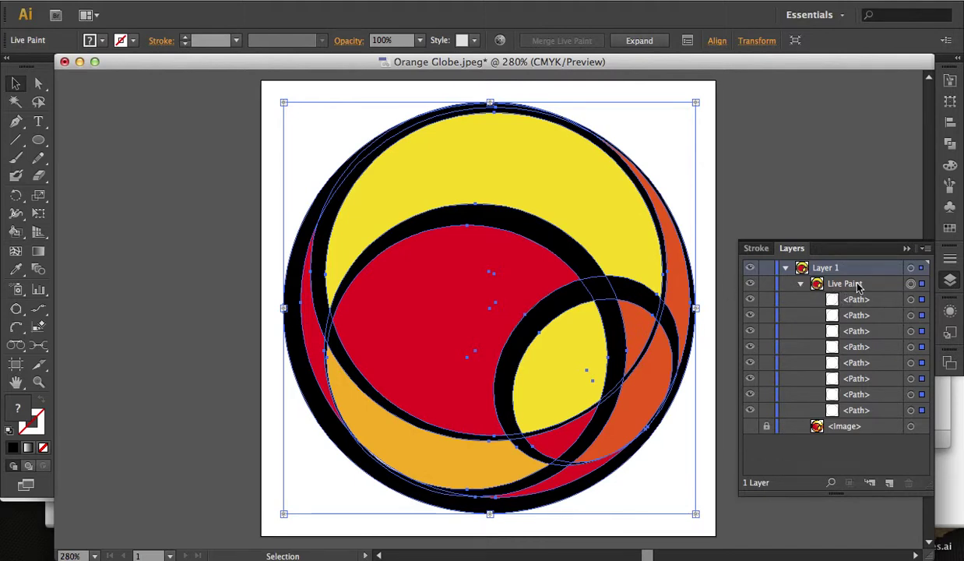
left_click(710, 194)
Step: Select the group's outer circle path with Direct Selection
key("space")
left_click_drag(710, 189, 592, 207)
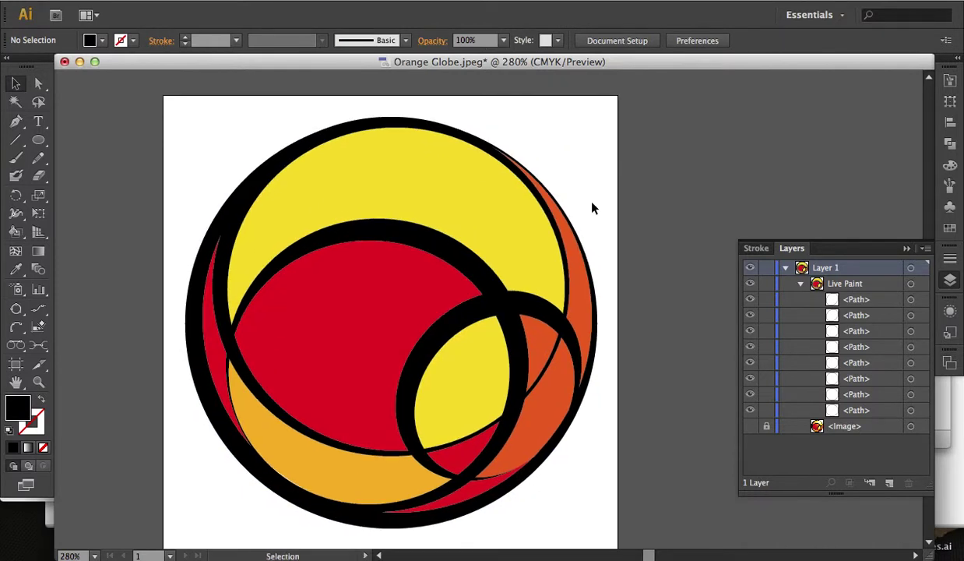
key("a")
left_click(475, 215)
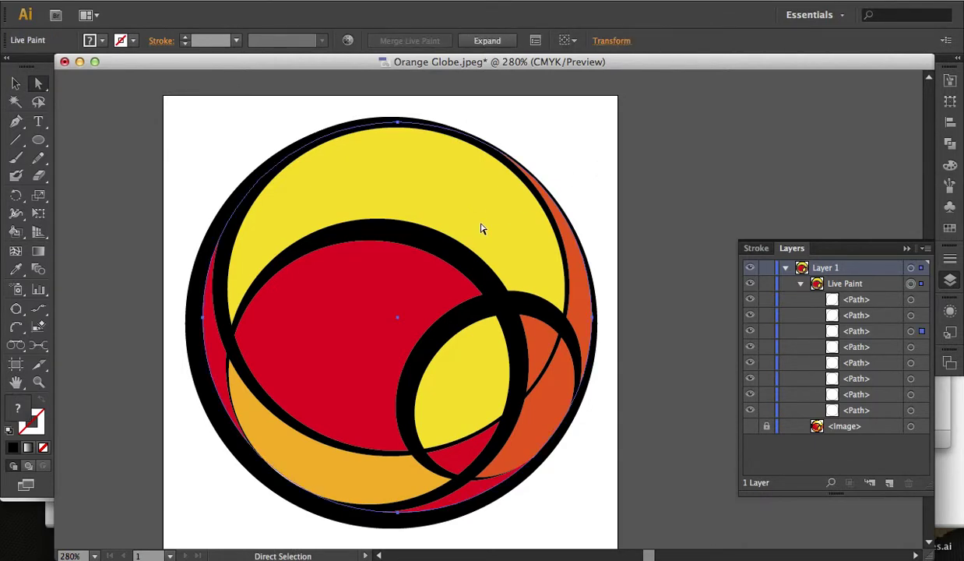
left_click_drag(480, 228, 532, 222)
key("super+z")
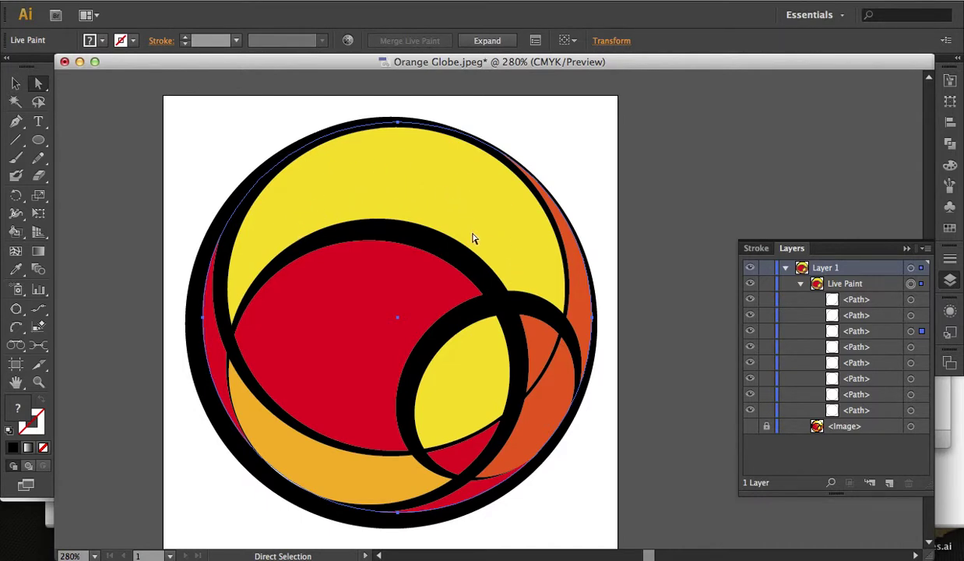
left_click_drag(472, 238, 686, 211)
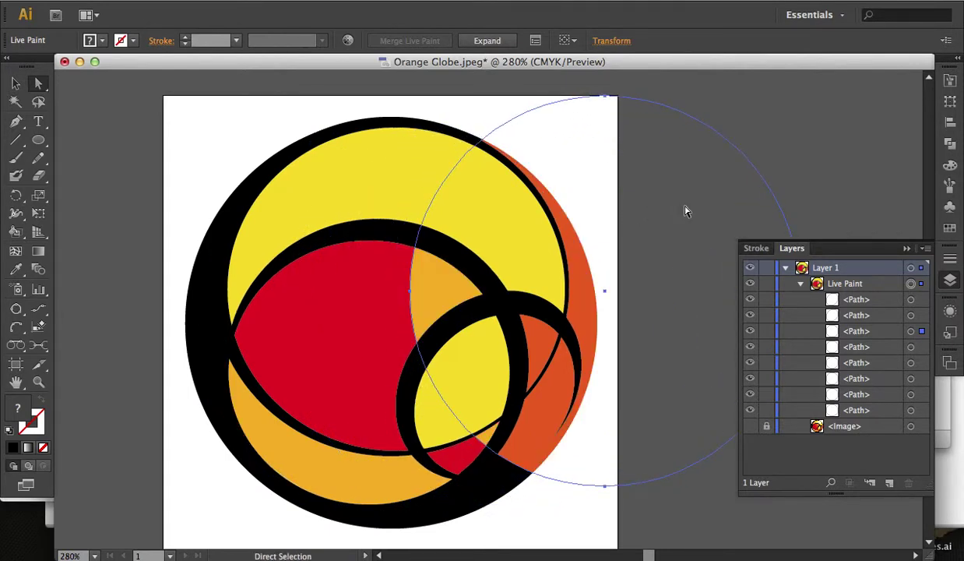
key("ctrl+z")
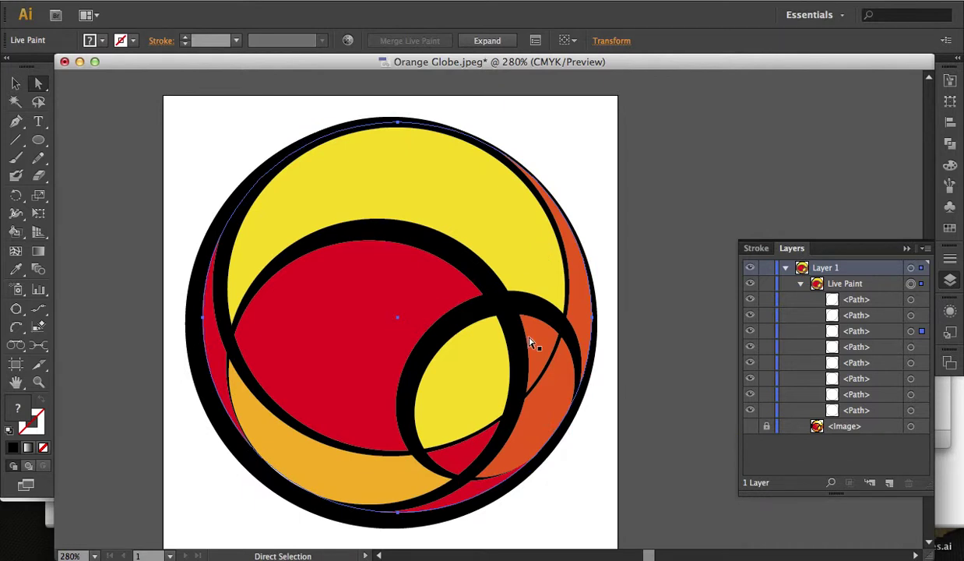
left_click(546, 360)
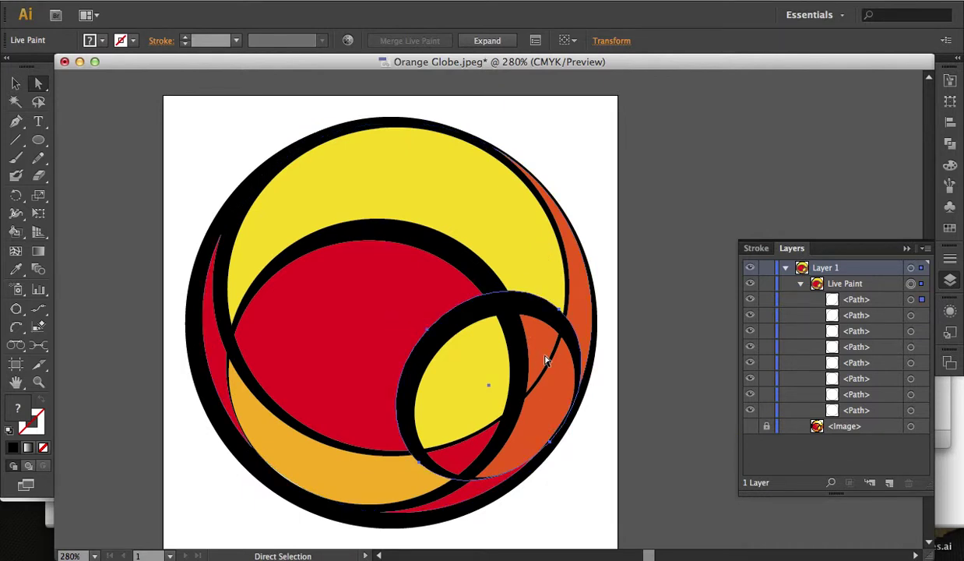
left_click_drag(546, 360, 498, 323)
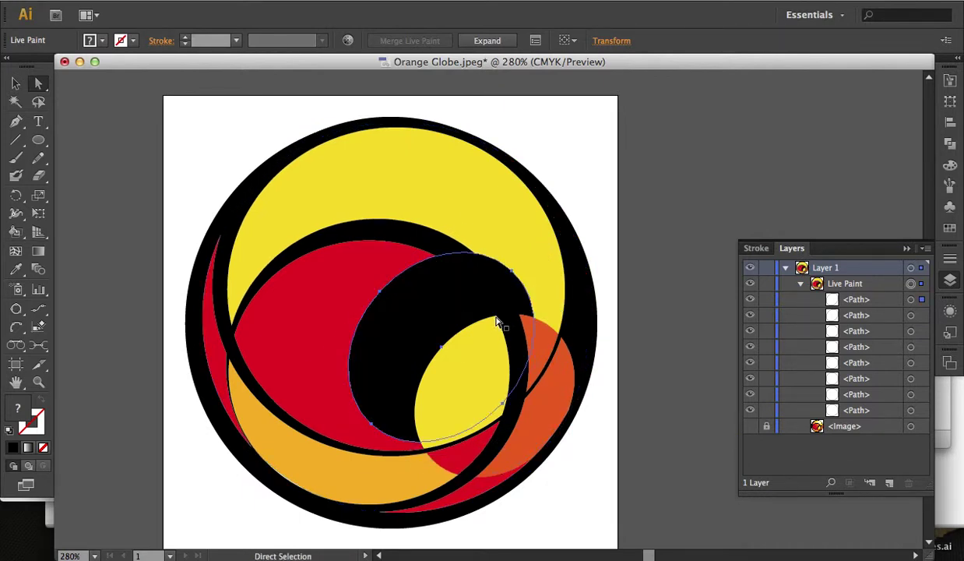
key("ctrl+z")
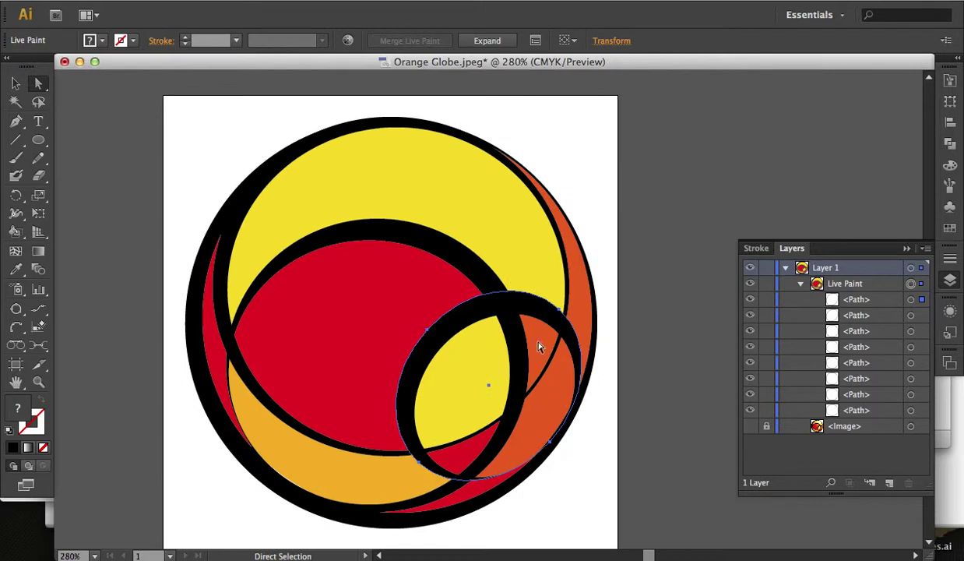
left_click(549, 363)
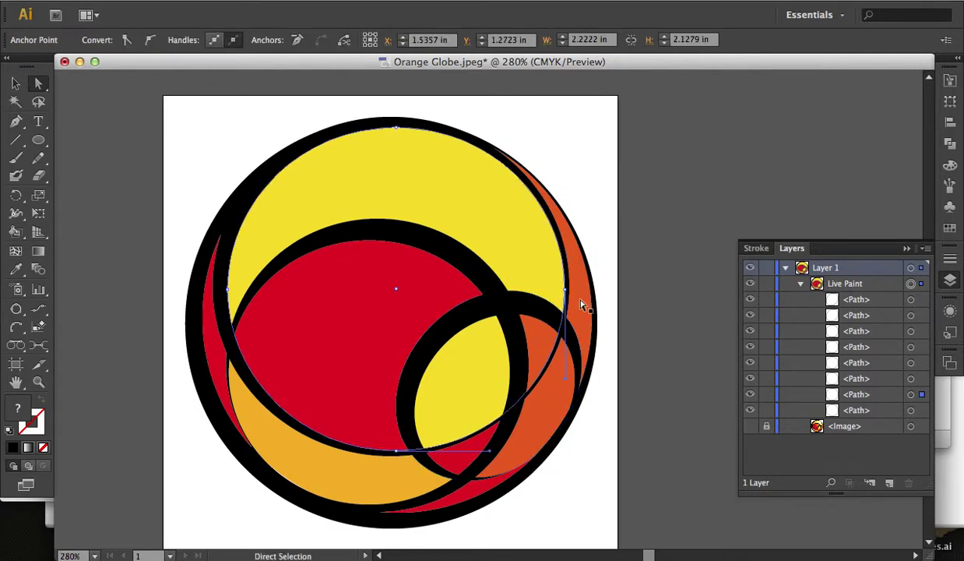
mouse_move(566, 292)
left_mouse_down()
mouse_move(564, 200)
mouse_move(537, 288)
left_mouse_up()
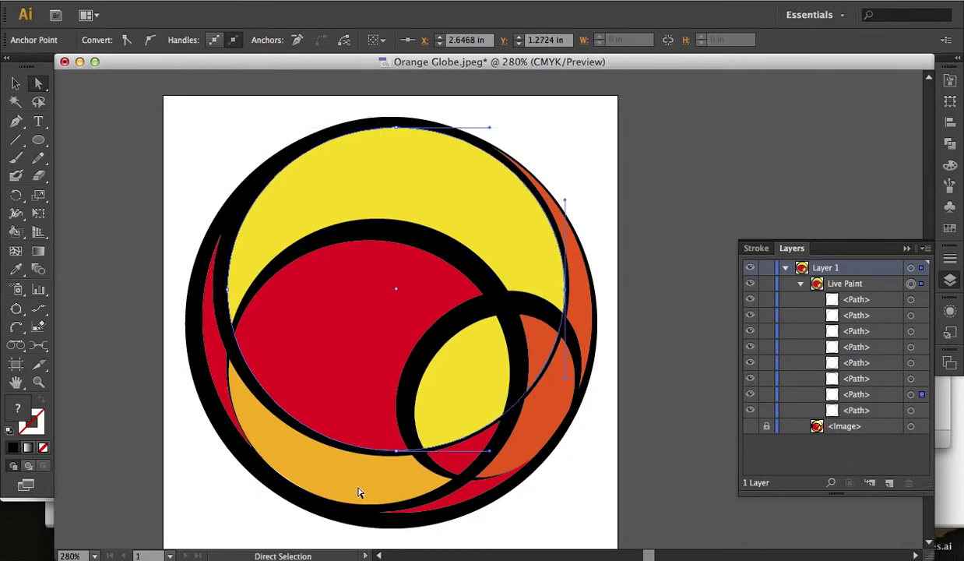
left_click(347, 508)
key("ctrl+shift+a")
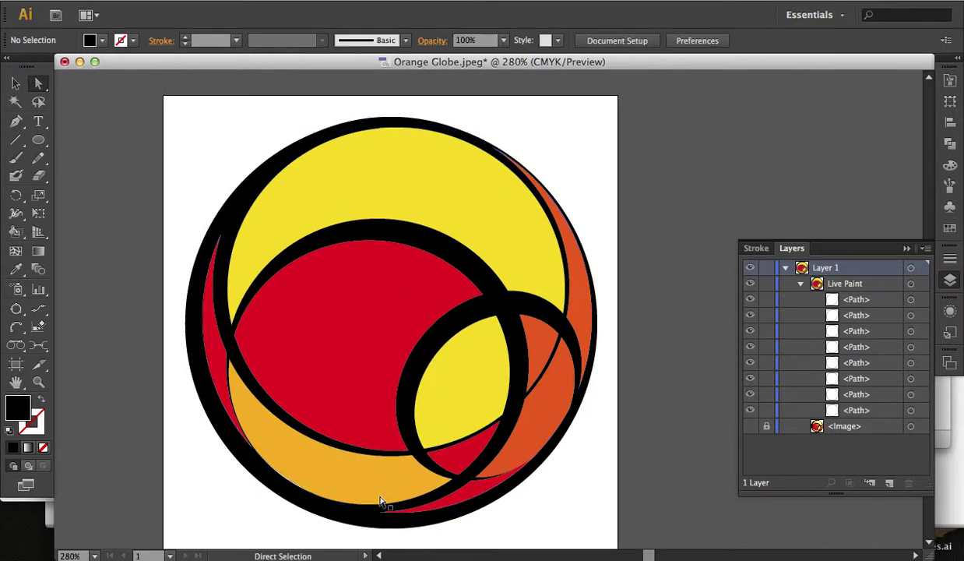
left_click(373, 494)
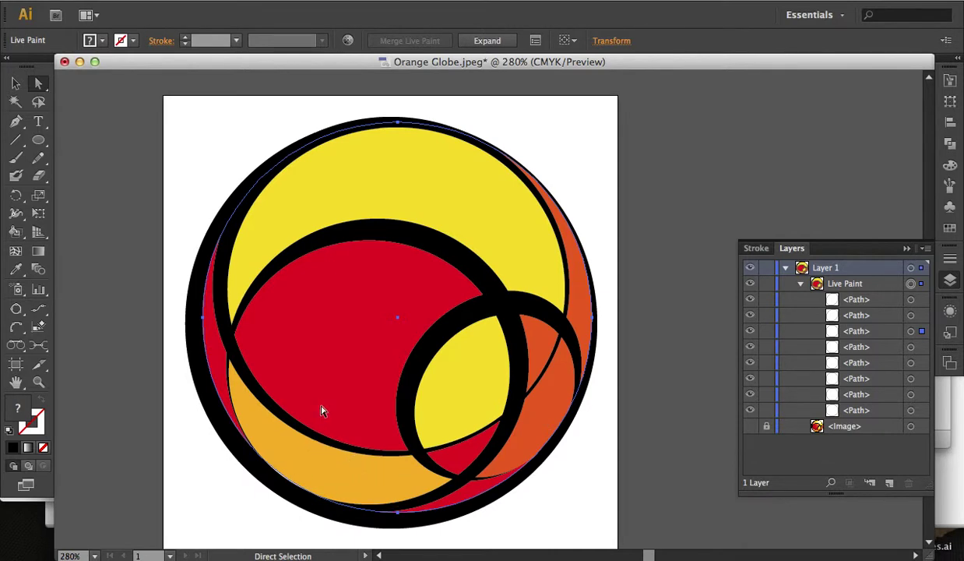
left_click(325, 447)
key("p")
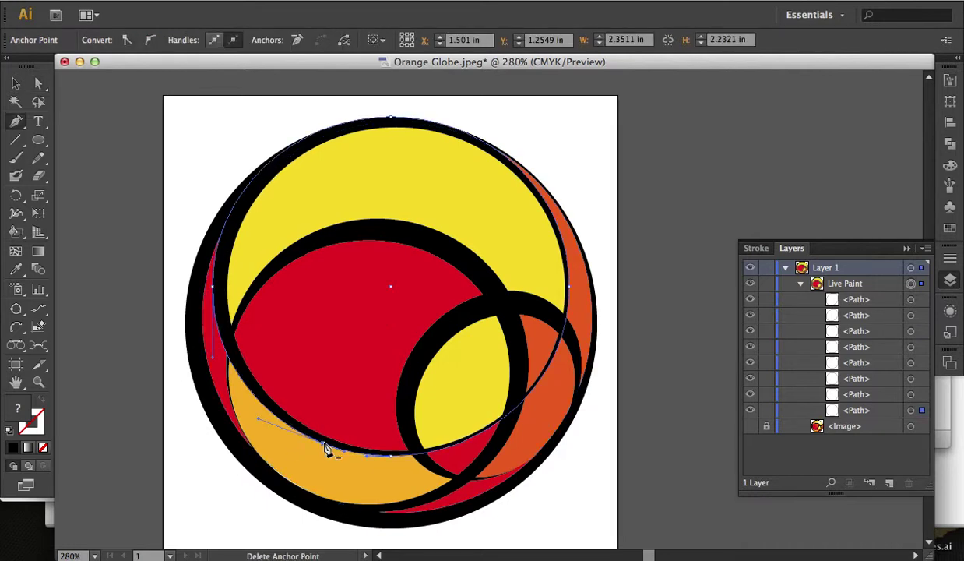
key("a")
left_click_drag(324, 450, 318, 481)
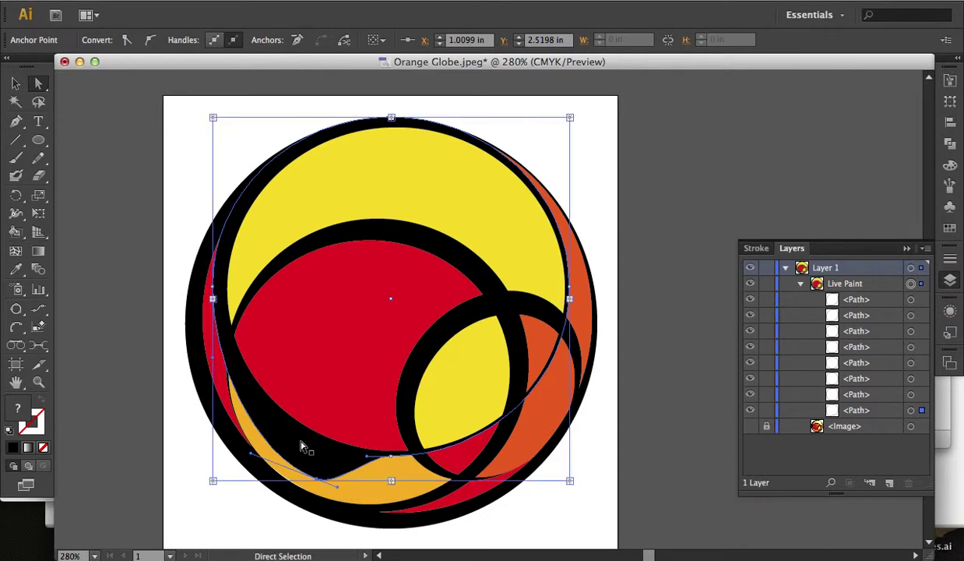
key("super+z")
left_click(611, 313)
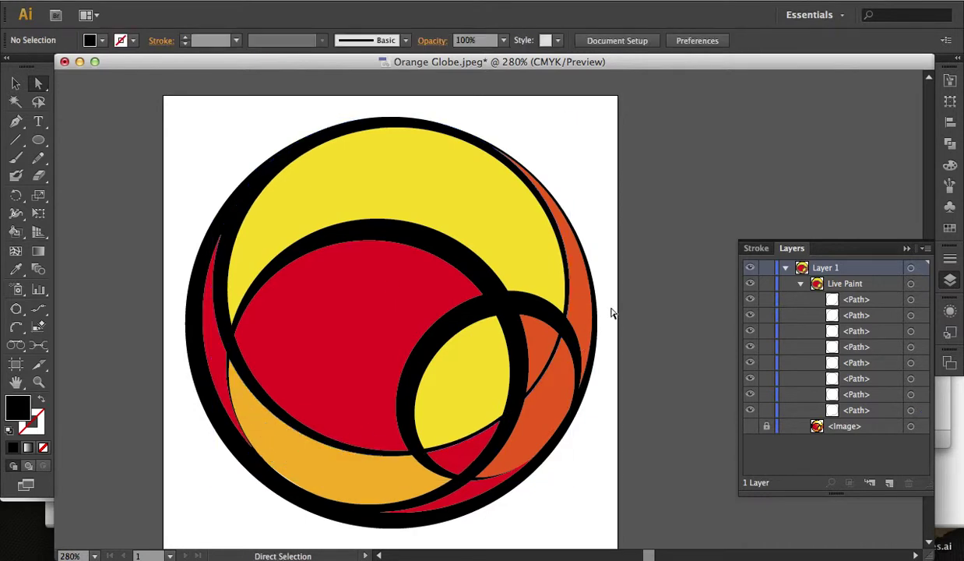